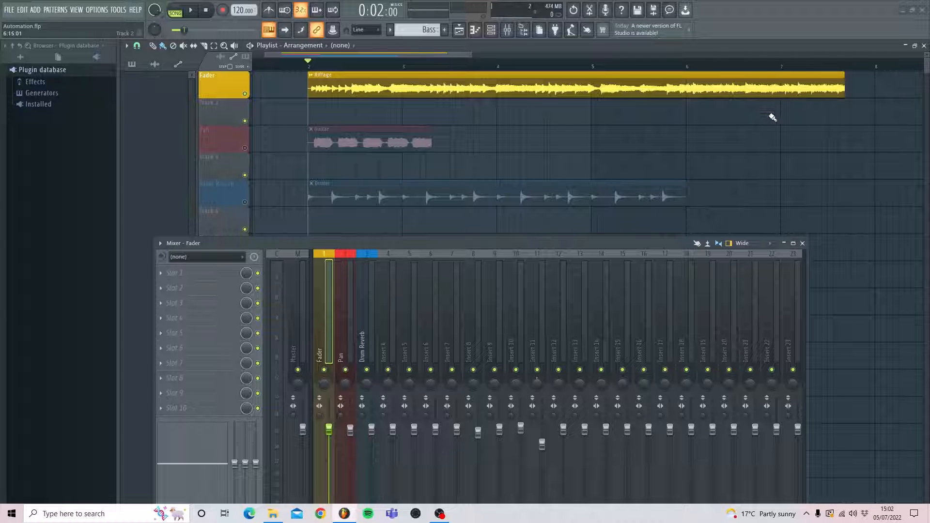
- Raise the volume fader of mixer track Insert 11 slightly and pan that track to the right
{"action": "left_click_drag", "start_coordinate": [541, 450], "coordinate": [542, 444]}
{"action": "mouse_move", "coordinate": [539, 387]}
{"action": "left_mouse_down"}
{"action": "mouse_move", "coordinate": [538, 407]}
{"action": "mouse_move", "coordinate": [539, 374]}
{"action": "left_mouse_up"}
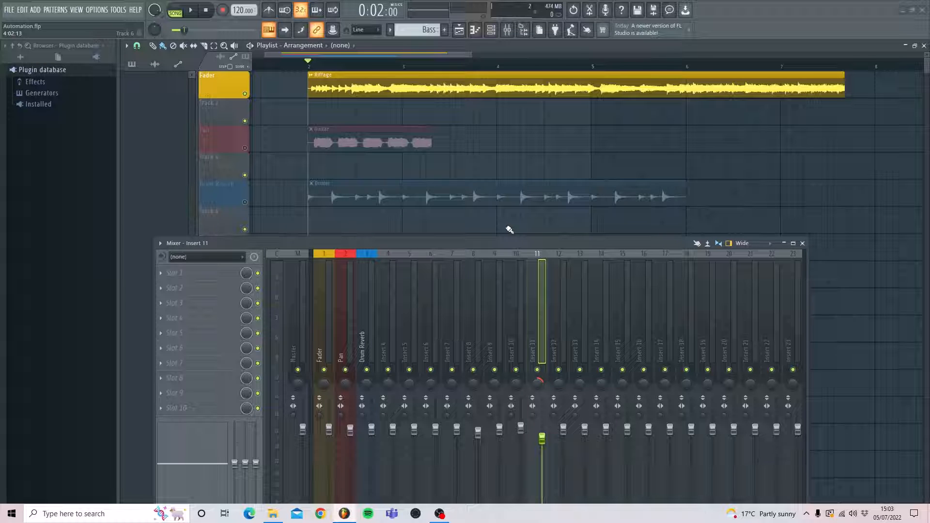
- Reposition the Mixer window so the upper playlist tracks and the mixer faders are both visible
{"action": "left_click_drag", "start_coordinate": [461, 242], "coordinate": [493, 219]}
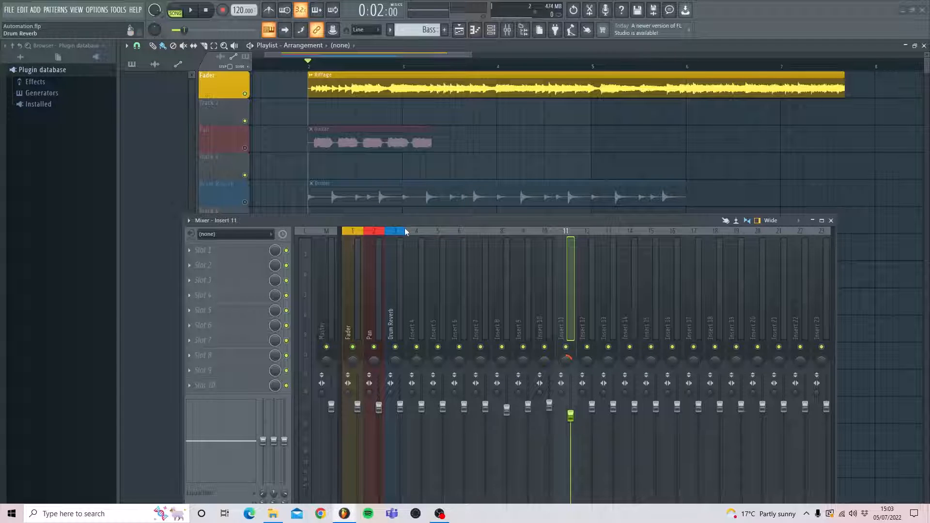
{"action": "left_click_drag", "start_coordinate": [405, 225], "coordinate": [405, 94]}
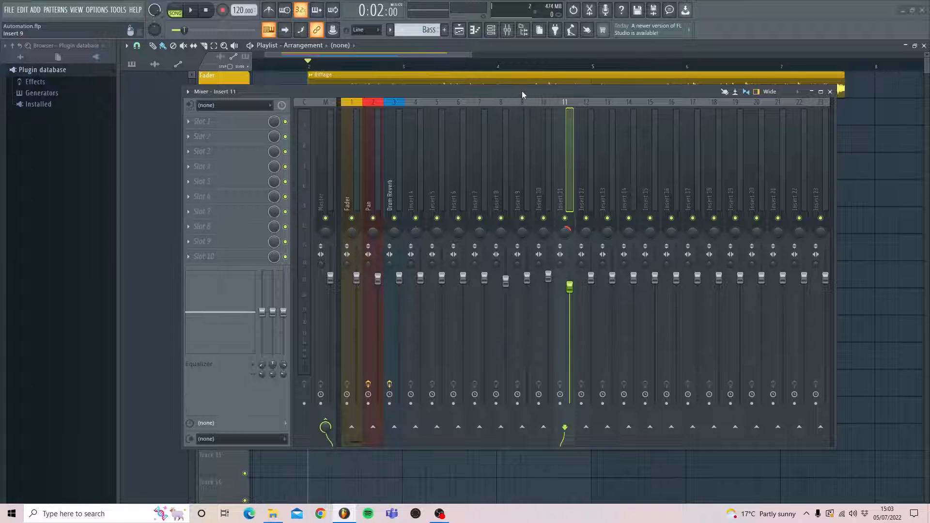
{"action": "left_click_drag", "start_coordinate": [522, 91], "coordinate": [515, 185]}
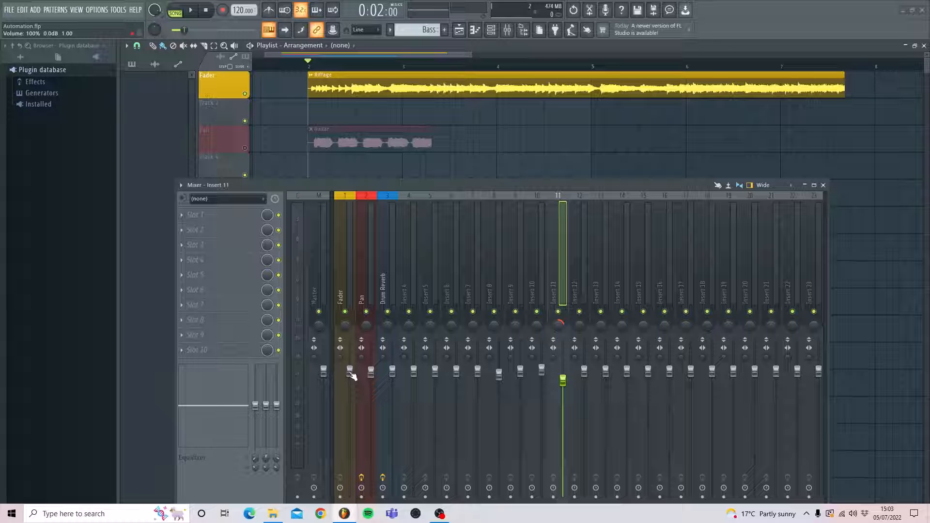
- Create an automation clip for the Fader mixer track's volume and align its start with the audio clip at bar 2
{"action": "right_click", "coordinate": [350, 373]}
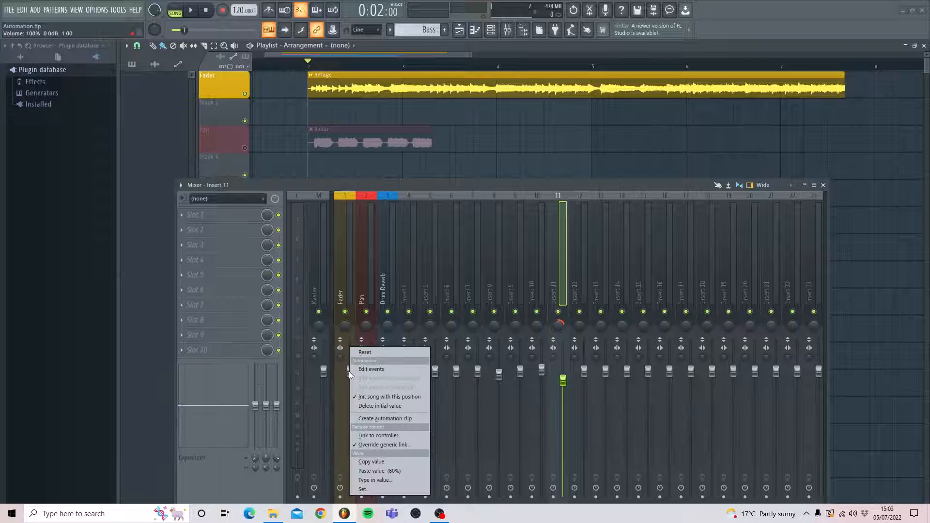
{"action": "left_click", "coordinate": [370, 419]}
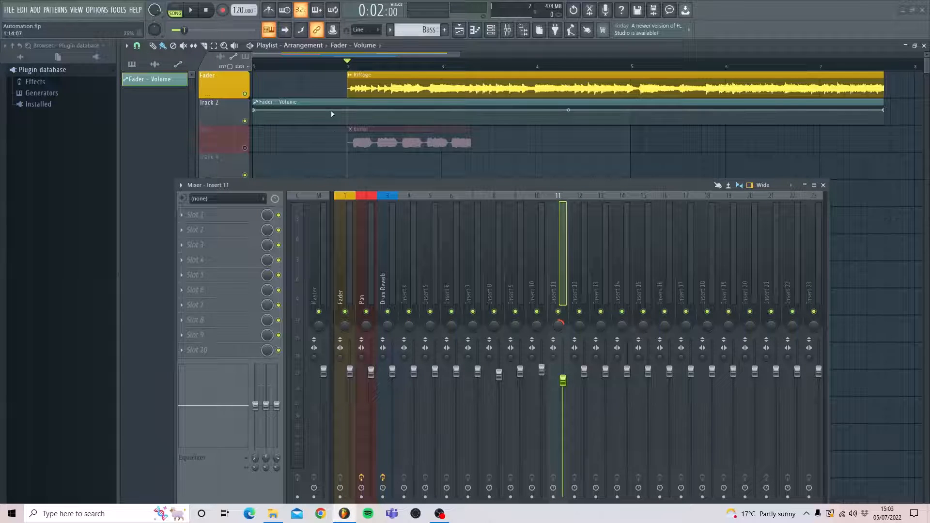
{"action": "left_click_drag", "start_coordinate": [333, 102], "coordinate": [428, 102]}
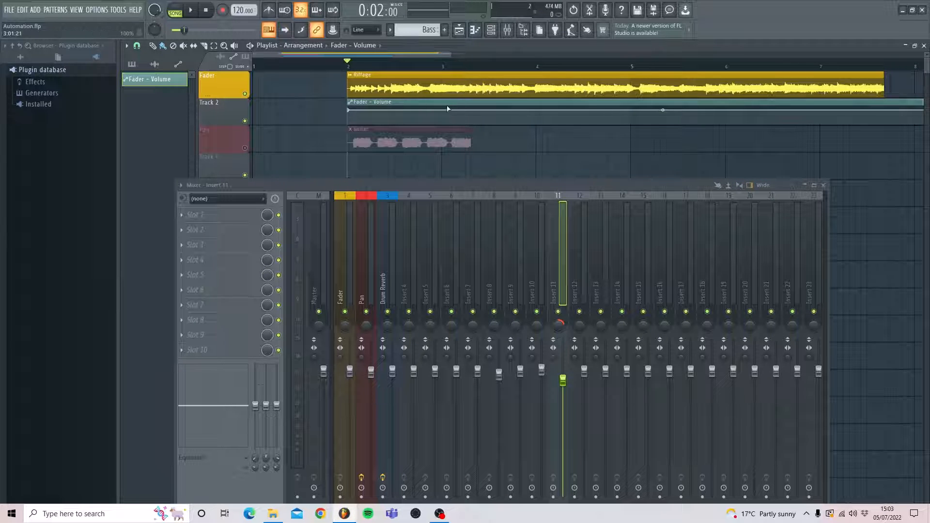
{"action": "left_click_drag", "start_coordinate": [382, 54], "coordinate": [403, 54]}
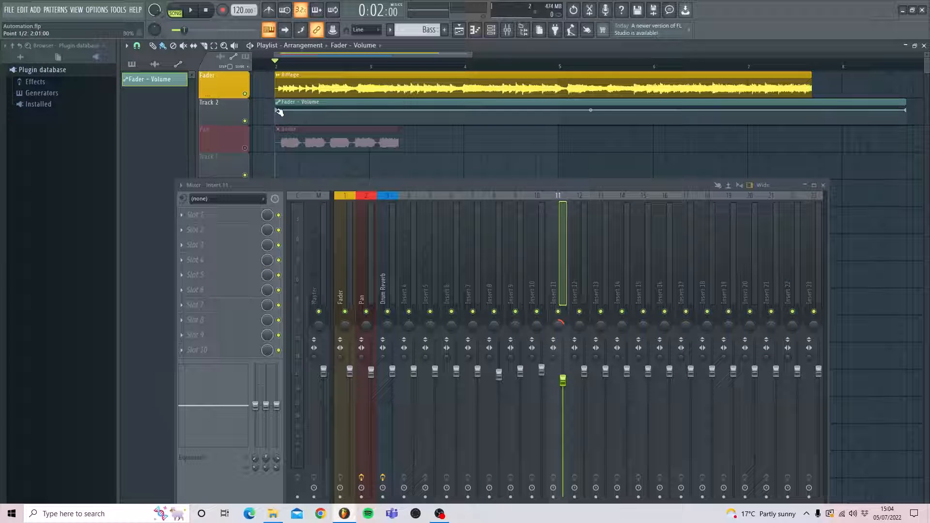
- Add two points to the Fader volume automation at 3:06 and 6:12, and give both the first point's copied 80% value
{"action": "left_click", "coordinate": [401, 110]}
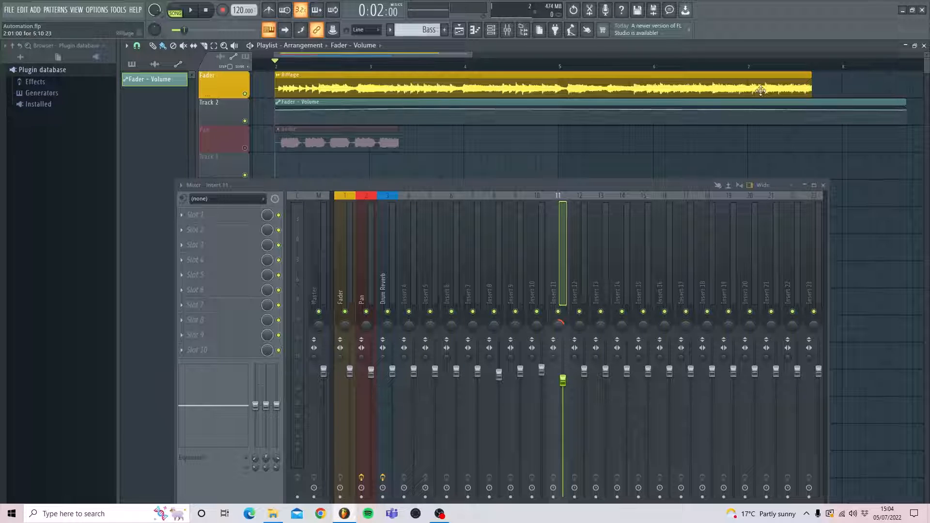
{"action": "left_click", "coordinate": [718, 110]}
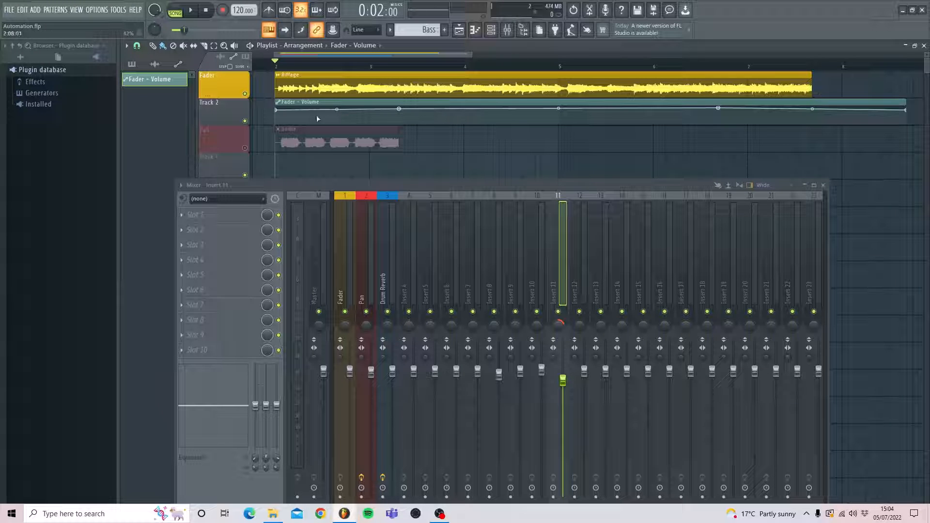
{"action": "right_click", "coordinate": [276, 111]}
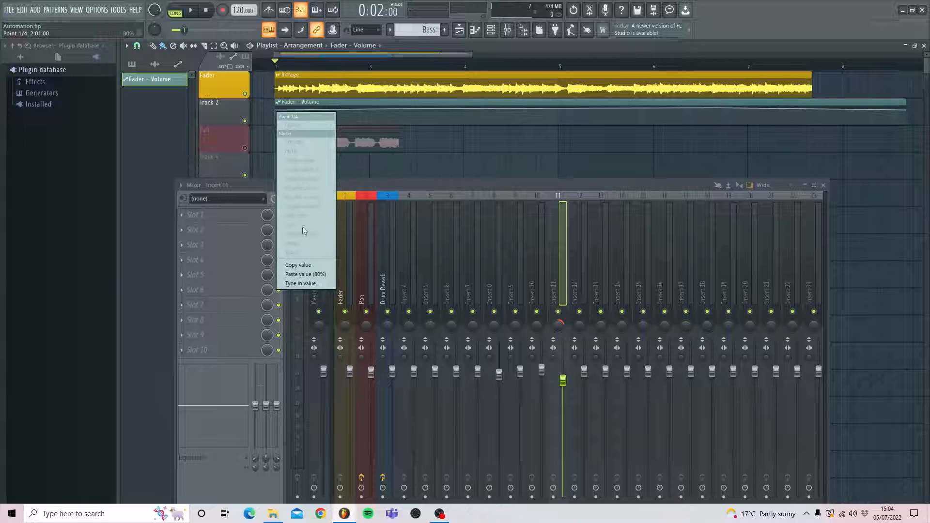
{"action": "left_click", "coordinate": [306, 266]}
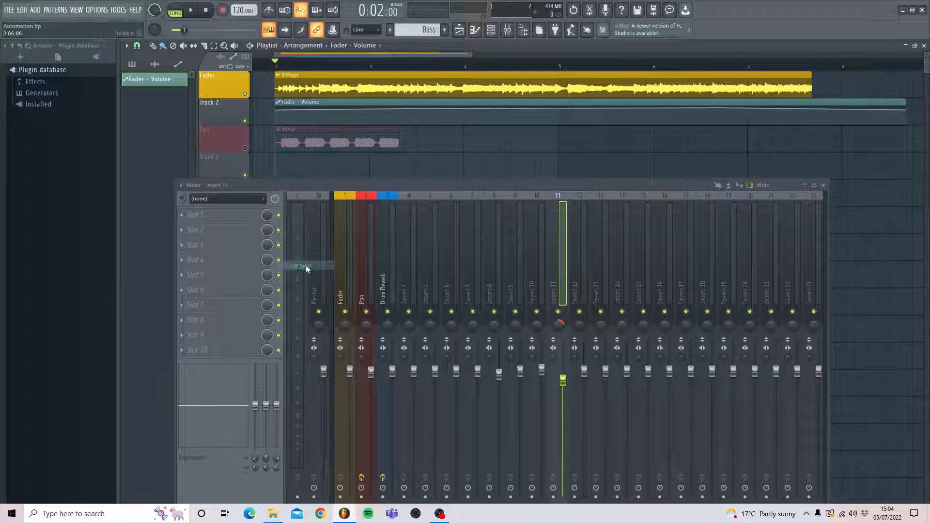
{"action": "right_click", "coordinate": [400, 110]}
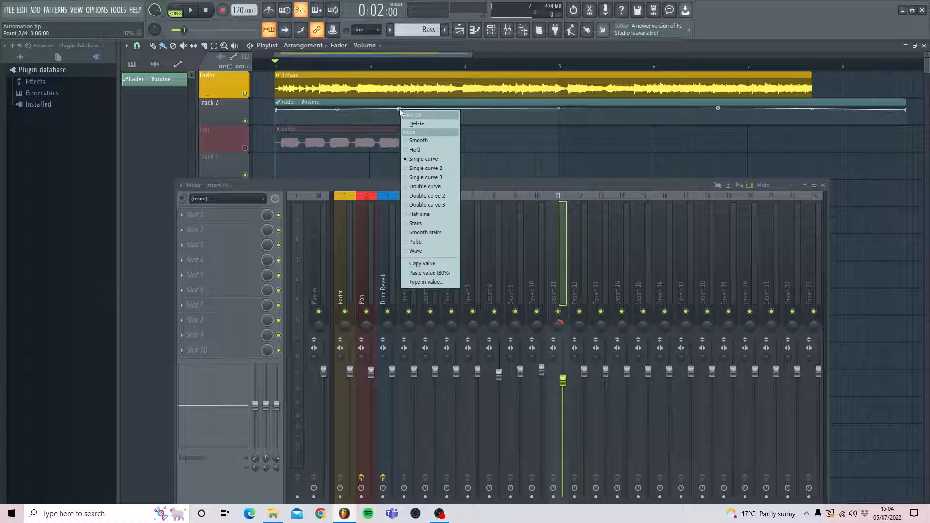
{"action": "left_click", "coordinate": [424, 272]}
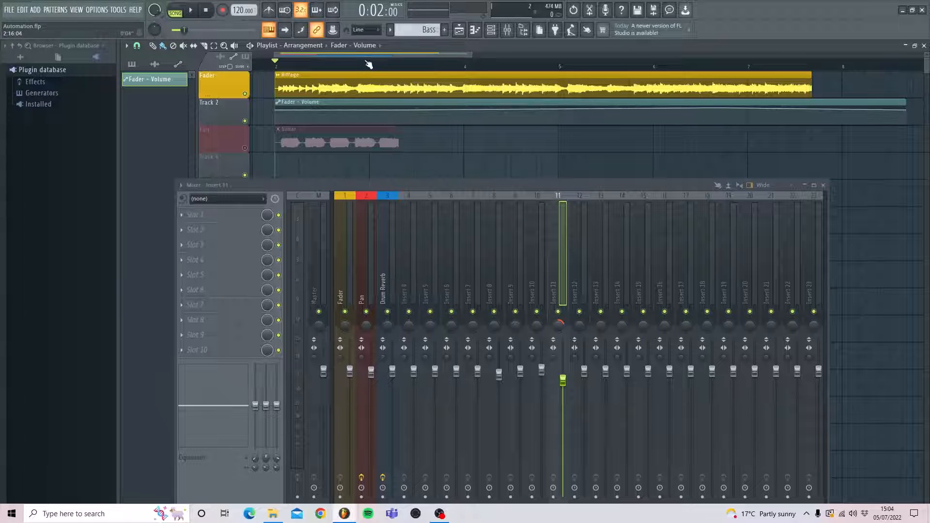
{"action": "left_click_drag", "start_coordinate": [366, 54], "coordinate": [393, 53]}
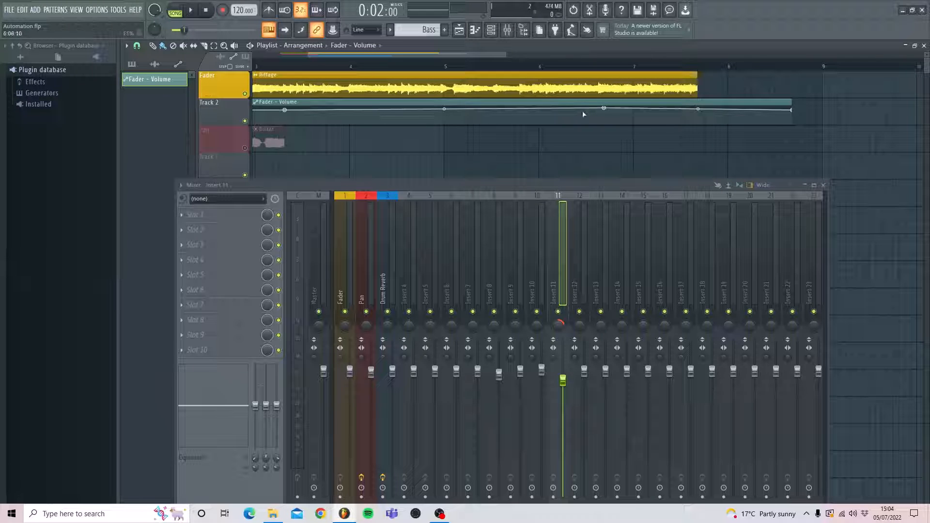
{"action": "right_click", "coordinate": [605, 108]}
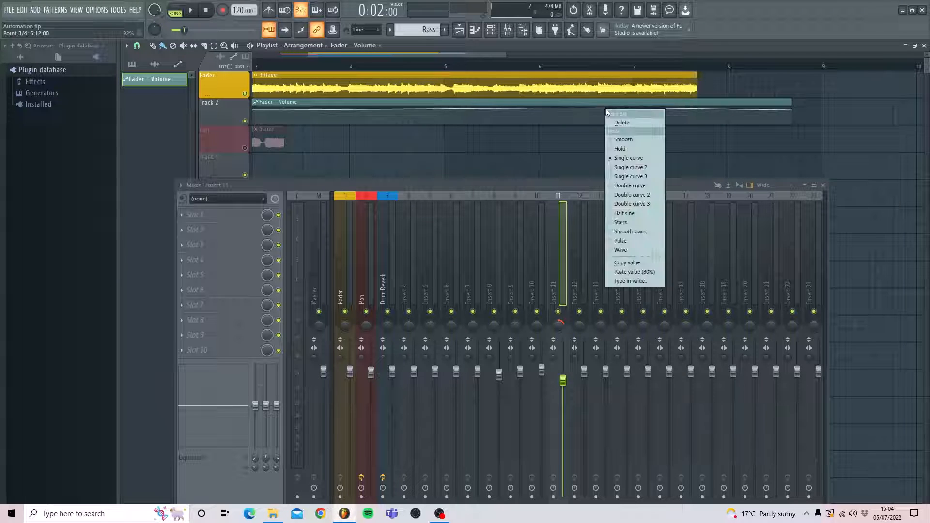
{"action": "left_click", "coordinate": [646, 272]}
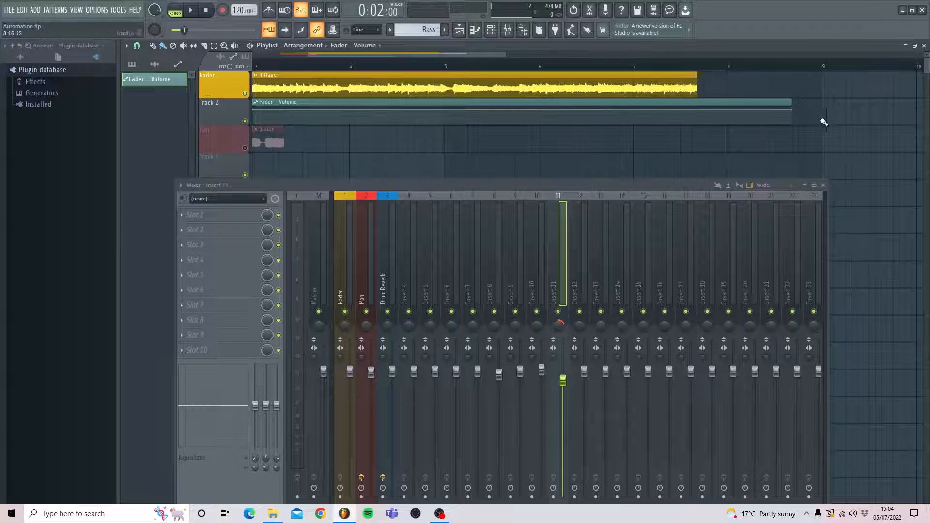
- Trim the Fader volume clip to the audio clip's end and lower its first and last points to the minimum for a fade-in and fade-out
{"action": "left_click_drag", "start_coordinate": [793, 111], "coordinate": [698, 111]}
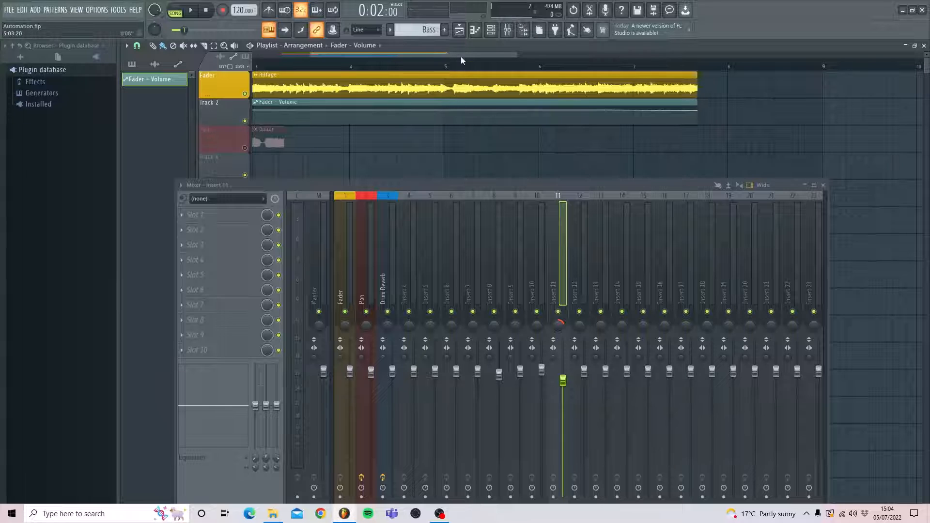
{"action": "left_click_drag", "start_coordinate": [461, 51], "coordinate": [409, 50]}
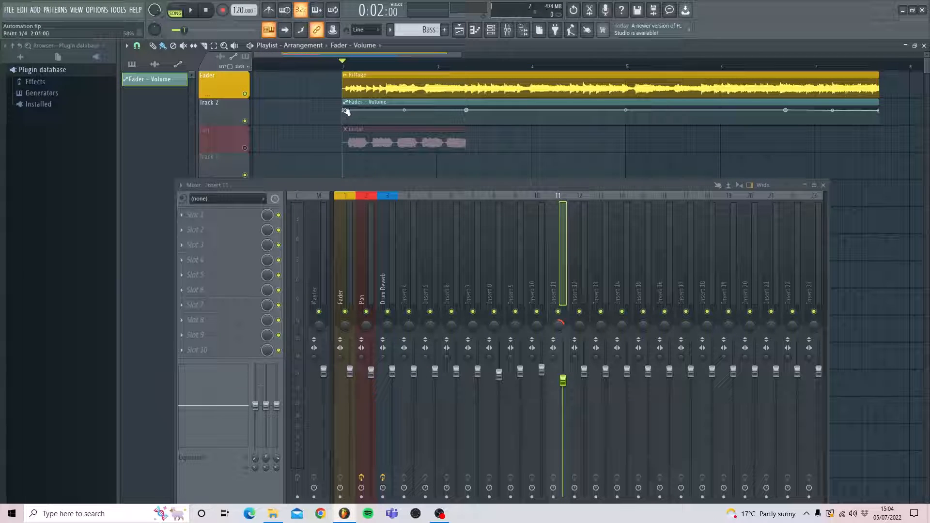
{"action": "left_click_drag", "start_coordinate": [346, 112], "coordinate": [345, 137]}
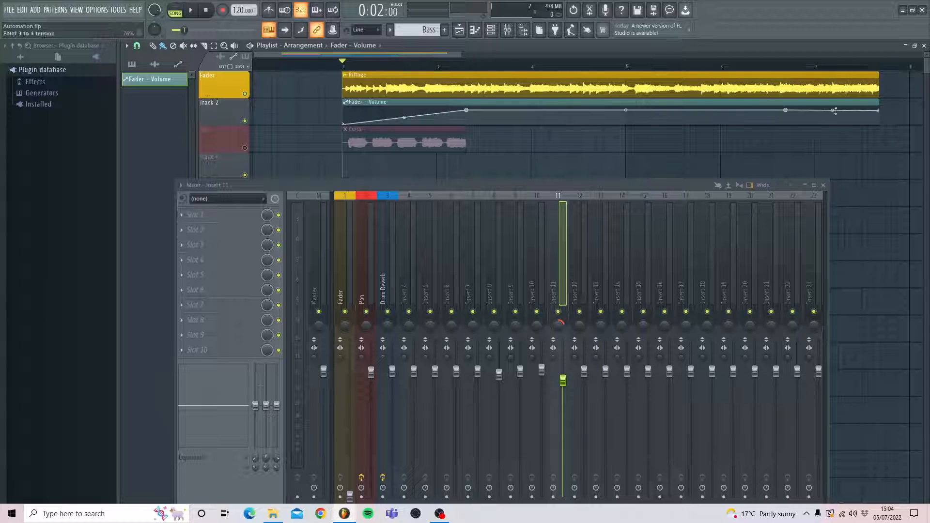
{"action": "left_click_drag", "start_coordinate": [879, 112], "coordinate": [881, 133]}
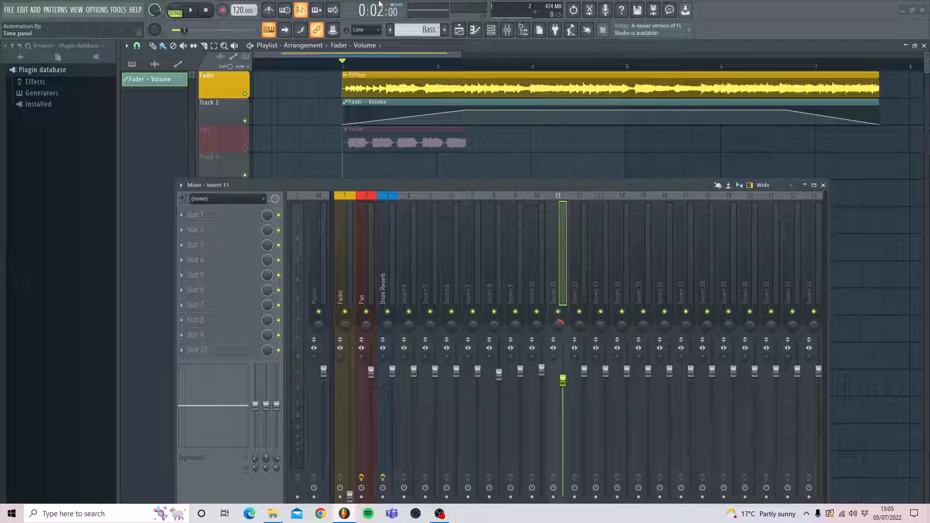
- Play the song from bar 2 to hear the Fader track's volume fades, and stop playback near the end
{"action": "key", "text": "space"}
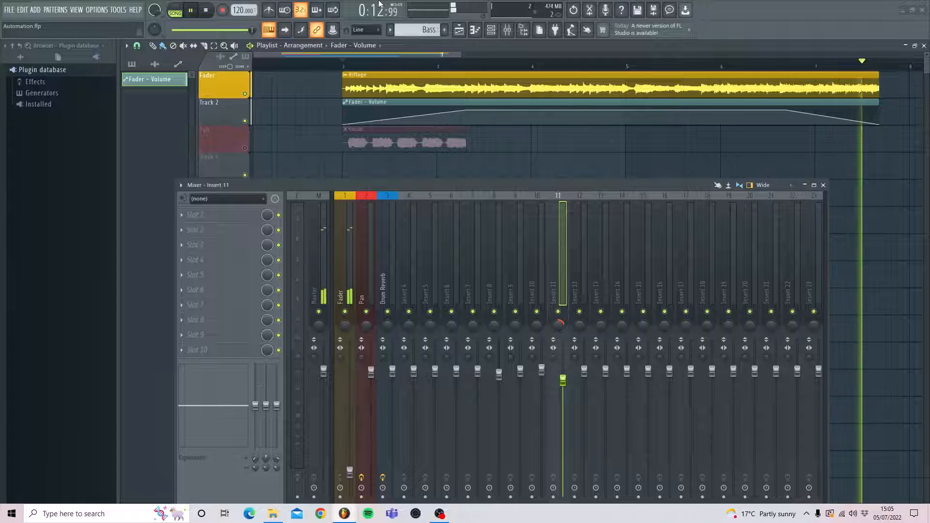
{"action": "key", "text": "space"}
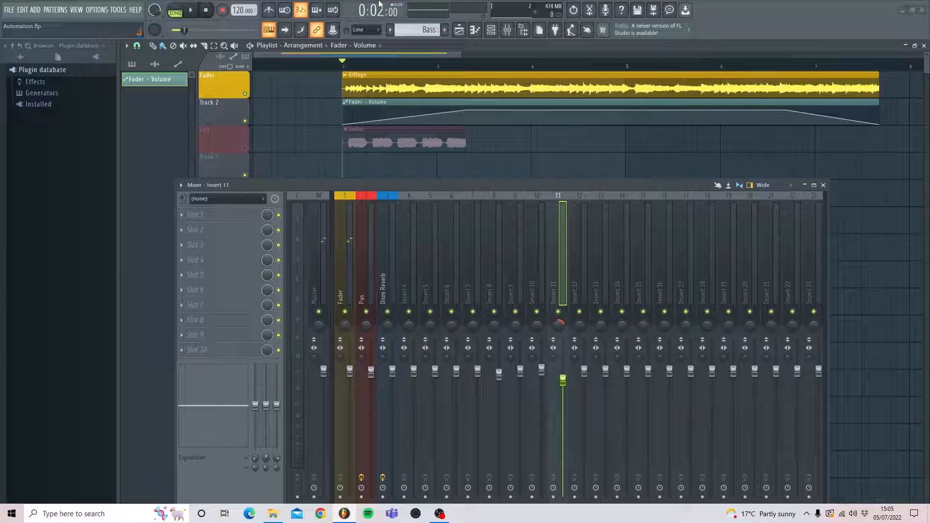
- Mute the Fader playlist track and its volume automation track, and unmute the Pan track containing the Guitar clip
{"action": "left_click", "coordinate": [247, 94]}
{"action": "left_click", "coordinate": [246, 121]}
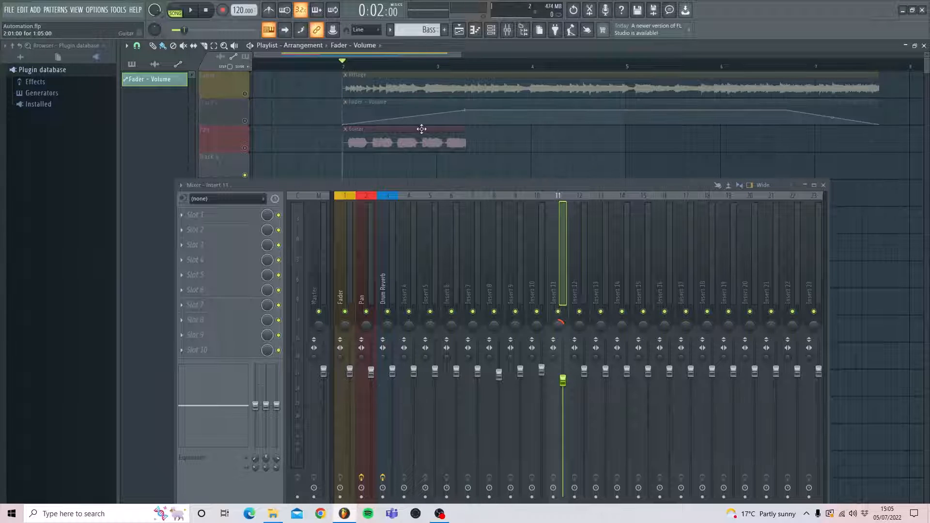
{"action": "scroll", "coordinate": [422, 128], "scroll_direction": "down", "scroll_amount": 3}
{"action": "left_click", "coordinate": [367, 286]}
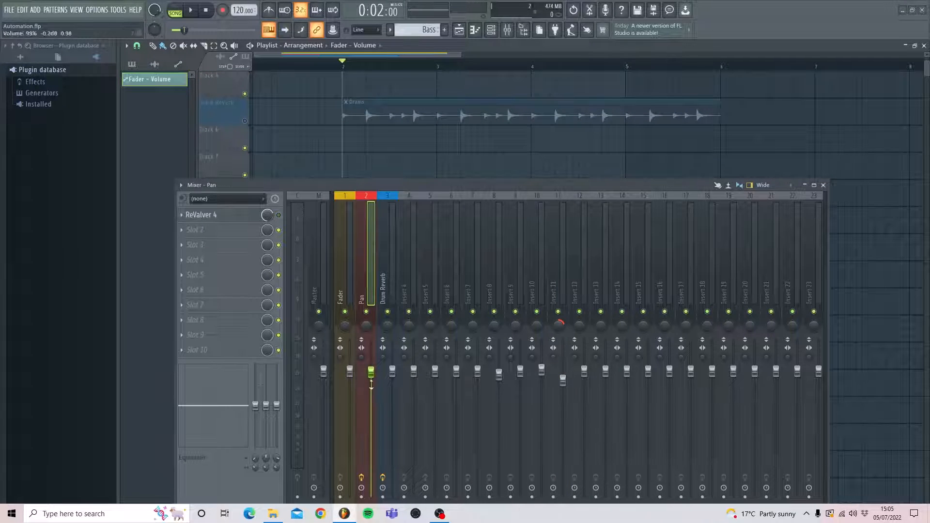
{"action": "scroll", "coordinate": [338, 102], "scroll_direction": "up", "scroll_amount": 2}
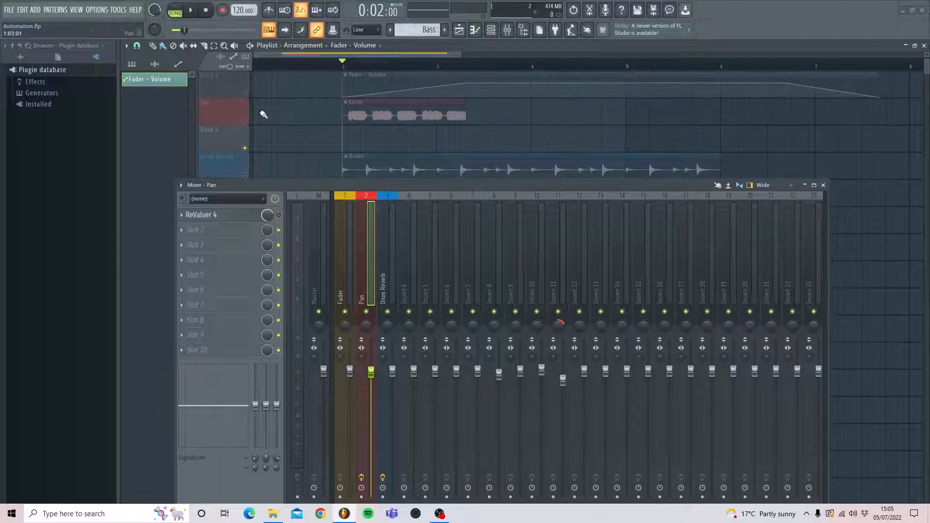
{"action": "left_click", "coordinate": [245, 122]}
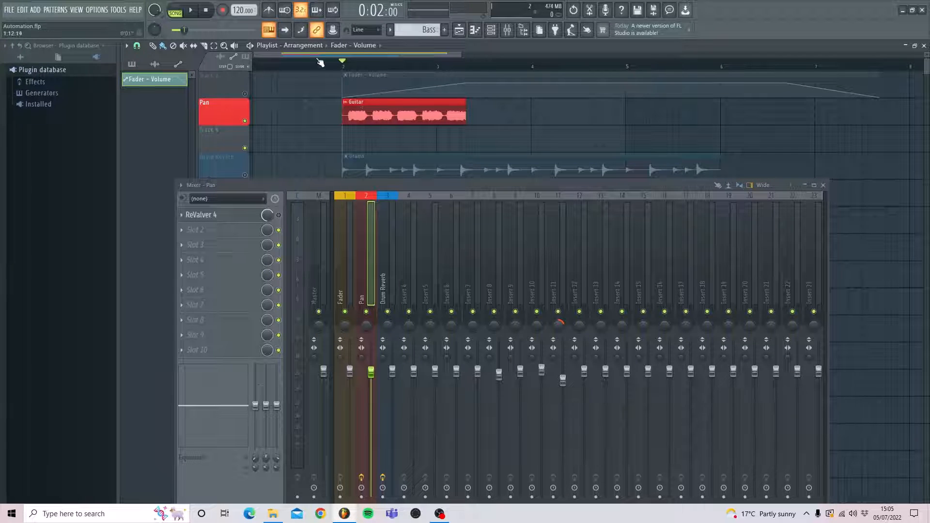
- Play the Guitar clip on the Pan track through to its end and stop playback
{"action": "key", "text": "space"}
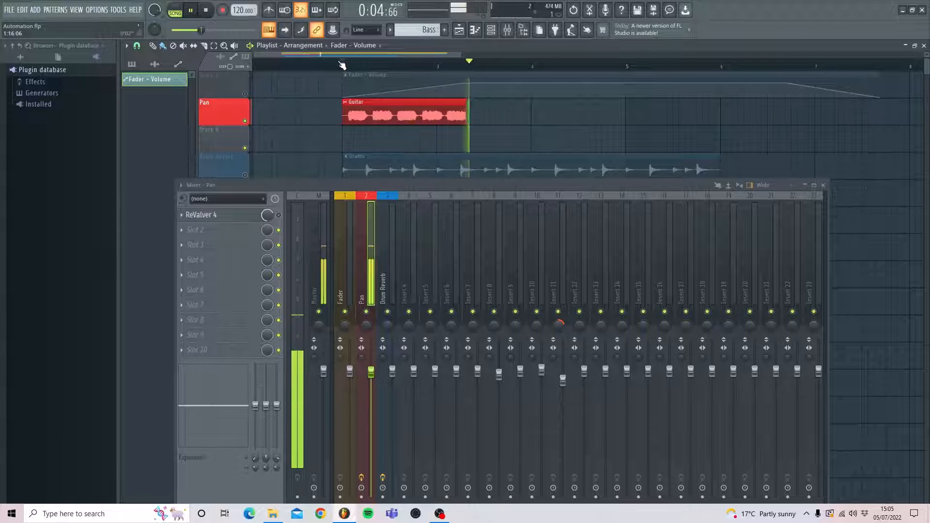
{"action": "key", "text": "space"}
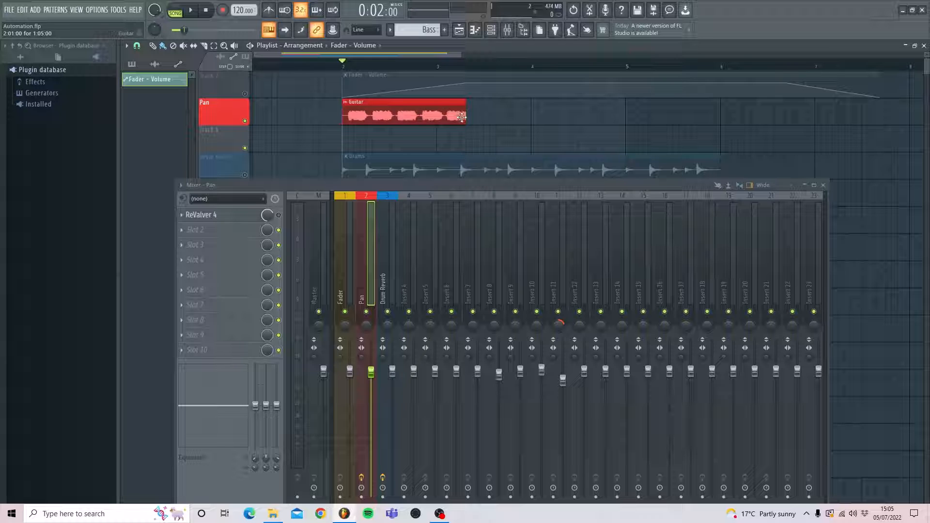
- Set the playlist snap to (none) for freely positioning automation on the Guitar clip
{"action": "mouse_move", "coordinate": [459, 53]}
{"action": "left_mouse_down"}
{"action": "mouse_move", "coordinate": [298, 54]}
{"action": "mouse_move", "coordinate": [315, 54]}
{"action": "left_mouse_up"}
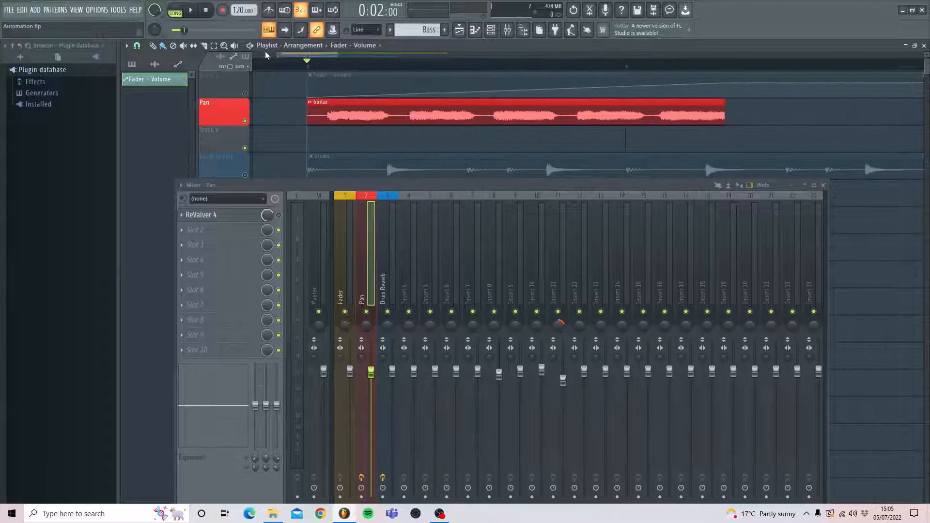
{"action": "left_click", "coordinate": [137, 46]}
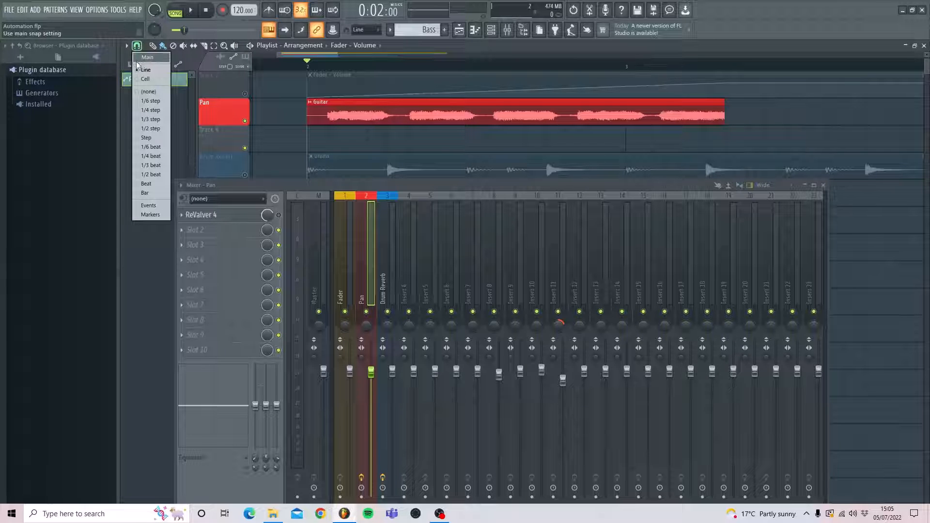
{"action": "left_click", "coordinate": [147, 92]}
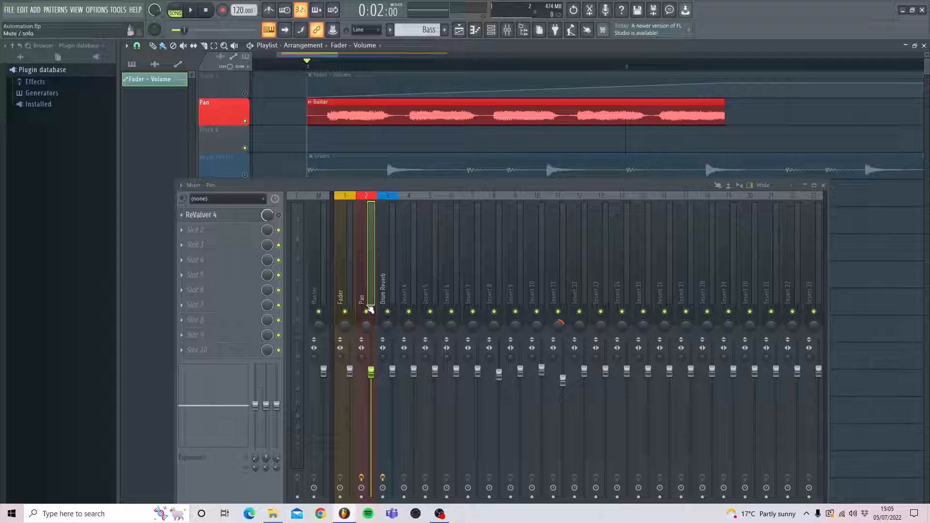
- Create an automation clip for the Pan mixer track's panning and move its start to the Guitar clip's start at bar 2
{"action": "right_click", "coordinate": [367, 326]}
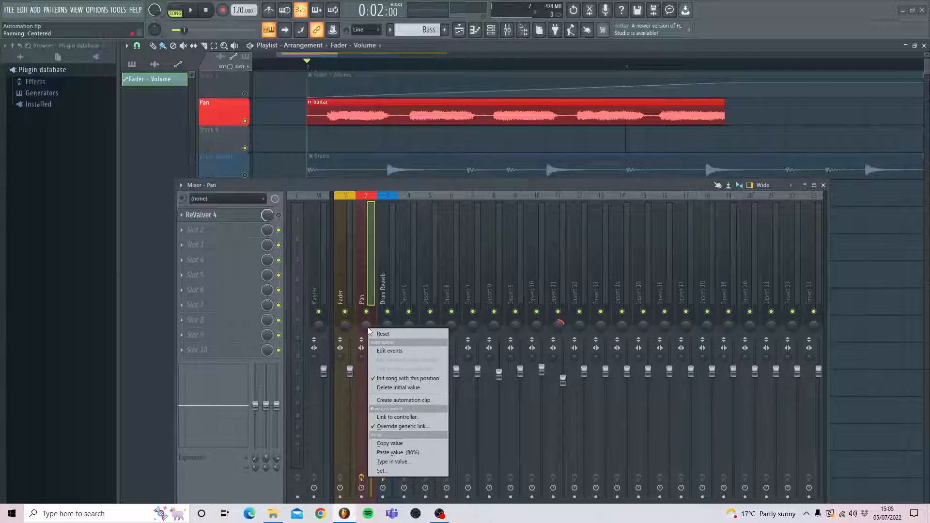
{"action": "left_click", "coordinate": [398, 400]}
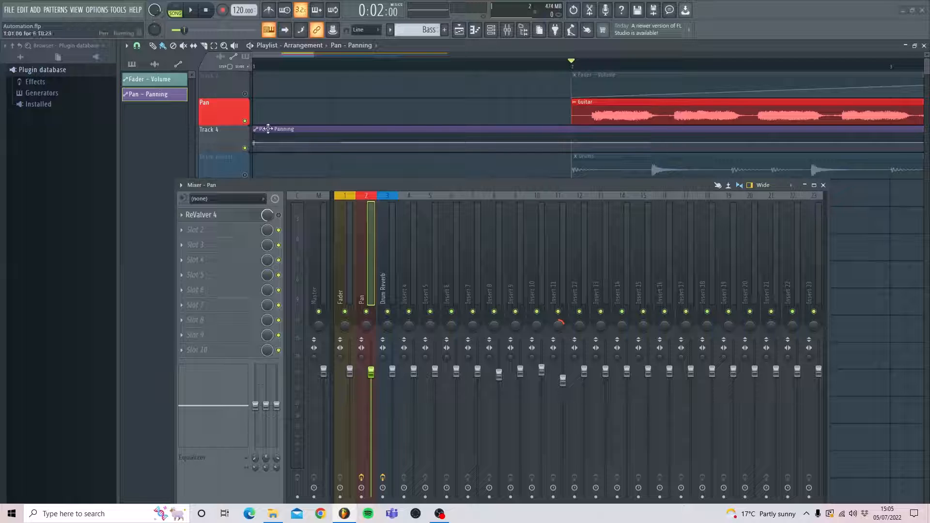
{"action": "left_click_drag", "start_coordinate": [267, 132], "coordinate": [552, 141]}
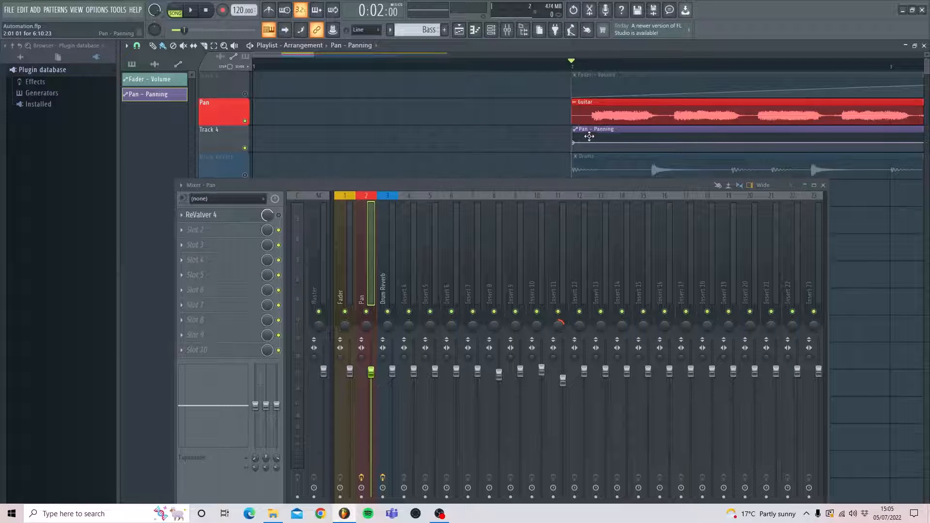
- Set the playlist snap to Line and align the Pan - Panning clip's start with the Guitar clip at bar 2
{"action": "left_click_drag", "start_coordinate": [581, 137], "coordinate": [210, 128]}
{"action": "left_click", "coordinate": [138, 46]}
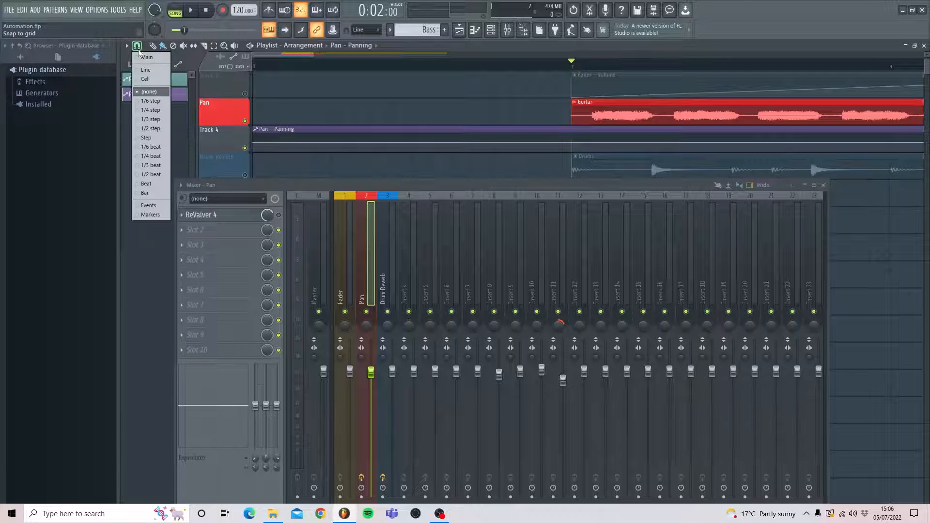
{"action": "left_click", "coordinate": [151, 71]}
{"action": "left_click_drag", "start_coordinate": [290, 129], "coordinate": [609, 138]}
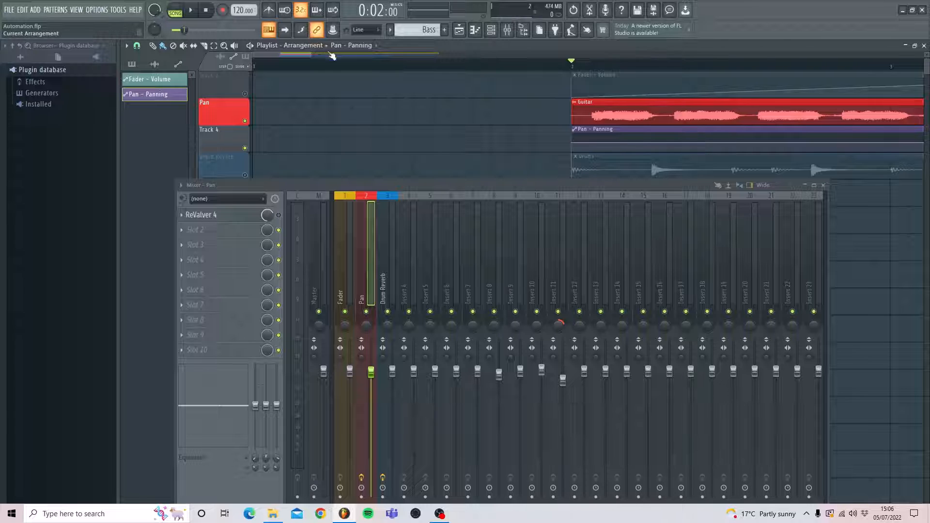
- Shorten the Pan - Panning clip to the Guitar clip's end and bring its end point back near centre
{"action": "left_click_drag", "start_coordinate": [313, 55], "coordinate": [499, 56]}
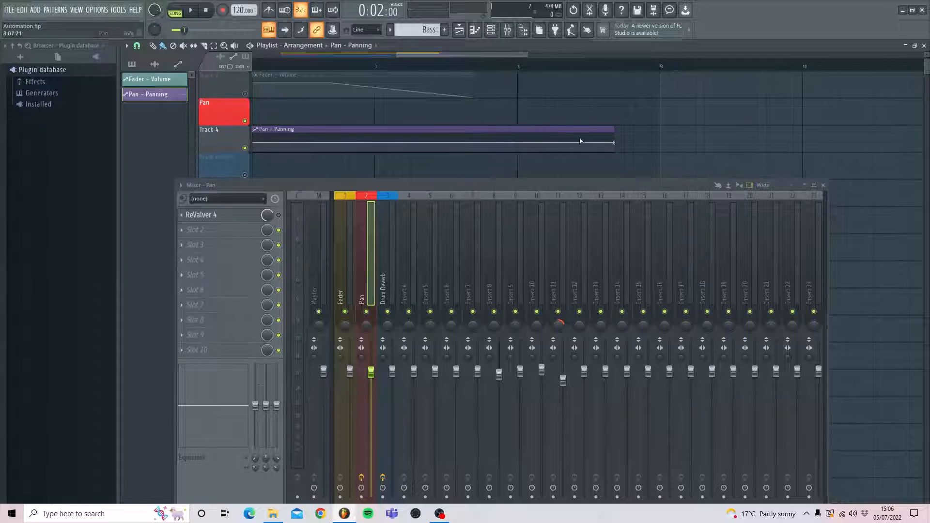
{"action": "left_click_drag", "start_coordinate": [615, 146], "coordinate": [433, 141]}
{"action": "left_click_drag", "start_coordinate": [385, 54], "coordinate": [373, 54]}
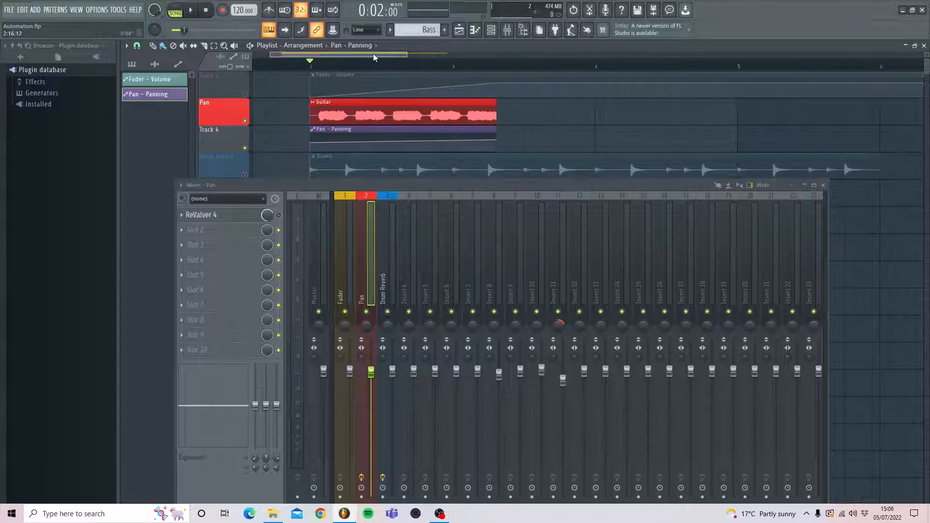
{"action": "left_click_drag", "start_coordinate": [498, 140], "coordinate": [496, 145]}
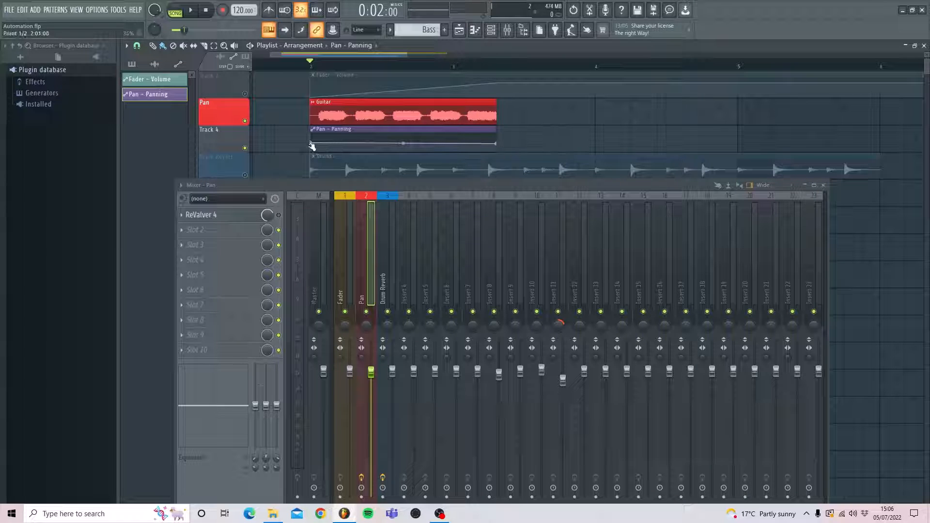
- Add a series of control points along the Pan - Panning line across the length of the Guitar clip
{"action": "left_click", "coordinate": [339, 144]}
{"action": "left_click", "coordinate": [354, 141]}
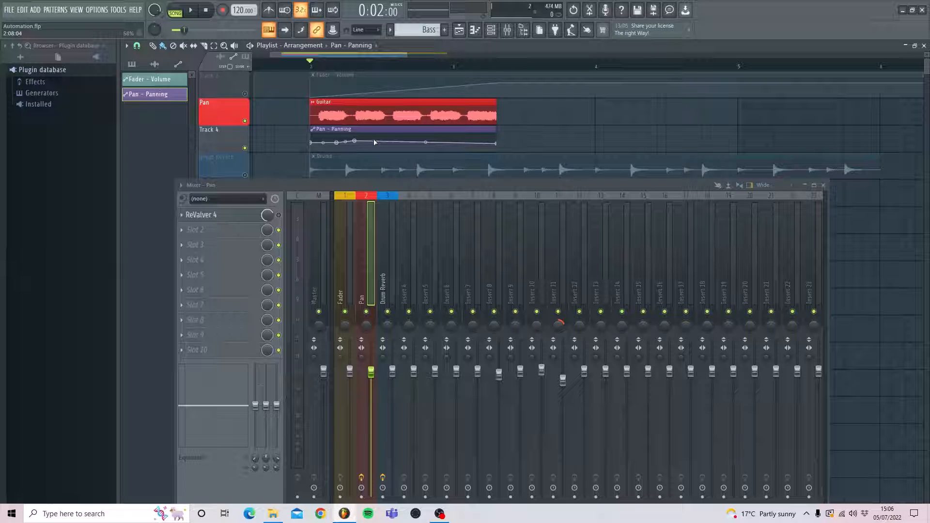
{"action": "left_click", "coordinate": [372, 141]}
{"action": "left_click", "coordinate": [398, 139]}
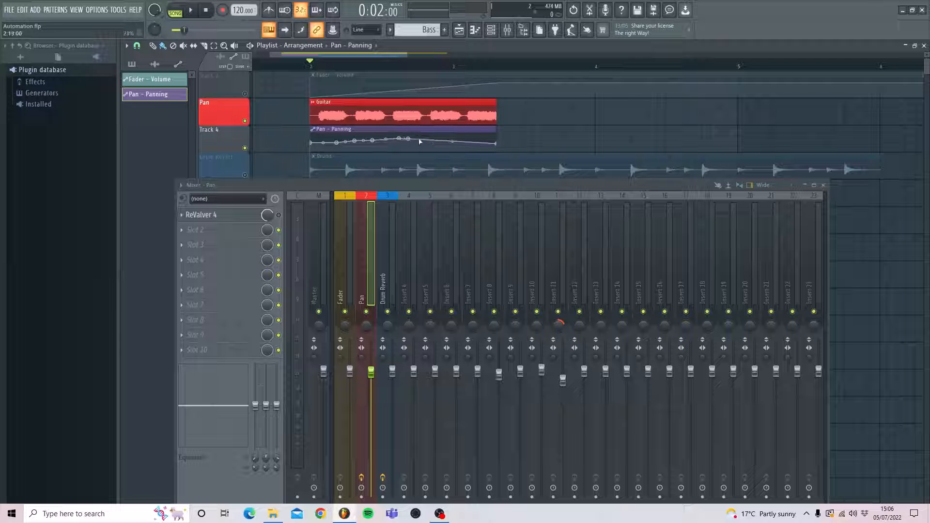
{"action": "left_click", "coordinate": [443, 139]}
{"action": "left_click", "coordinate": [452, 140]}
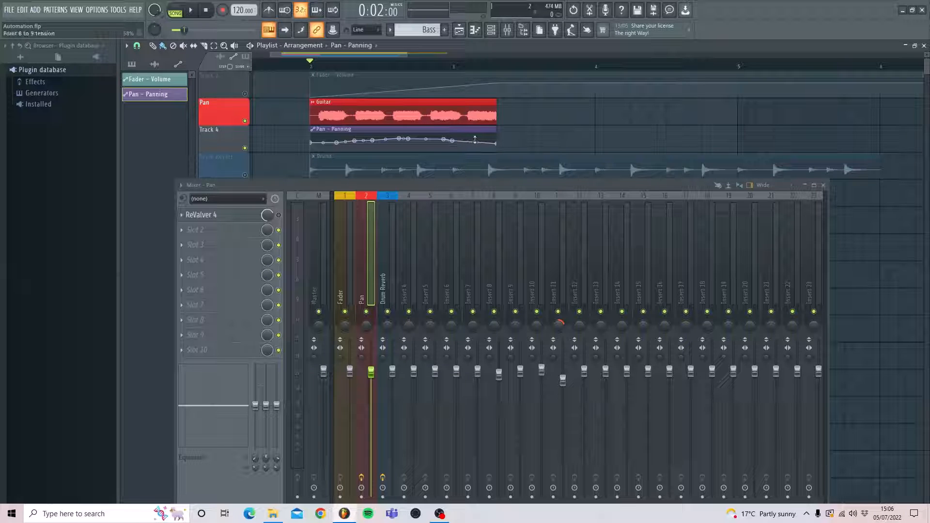
{"action": "left_click", "coordinate": [482, 142]}
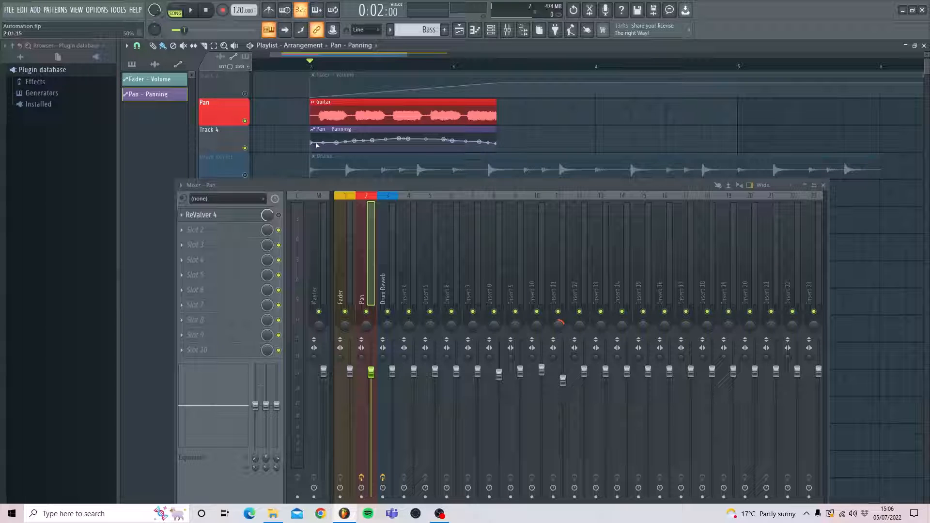
- Hold the panning fully left through the first guitar phrase, with snap set to (none) to place the point in the gap
{"action": "left_click_drag", "start_coordinate": [314, 144], "coordinate": [341, 152]}
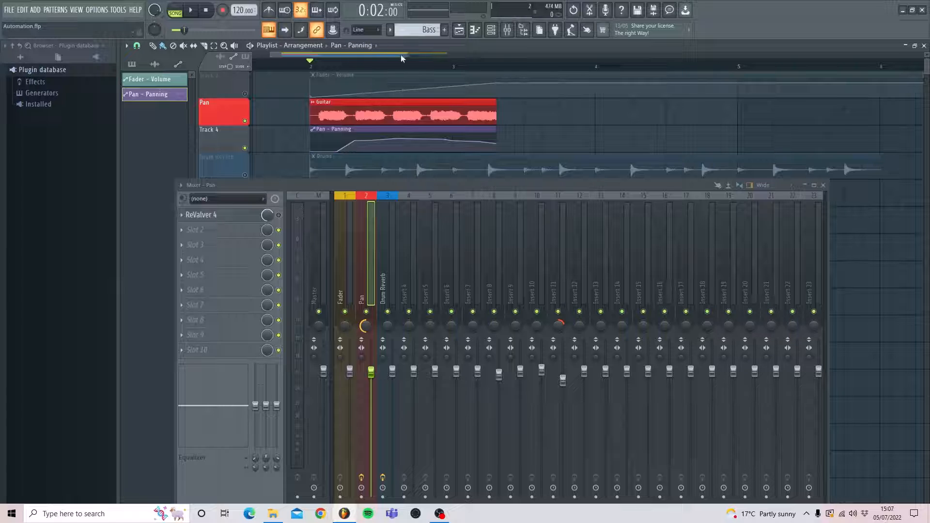
{"action": "left_click_drag", "start_coordinate": [406, 55], "coordinate": [298, 54]}
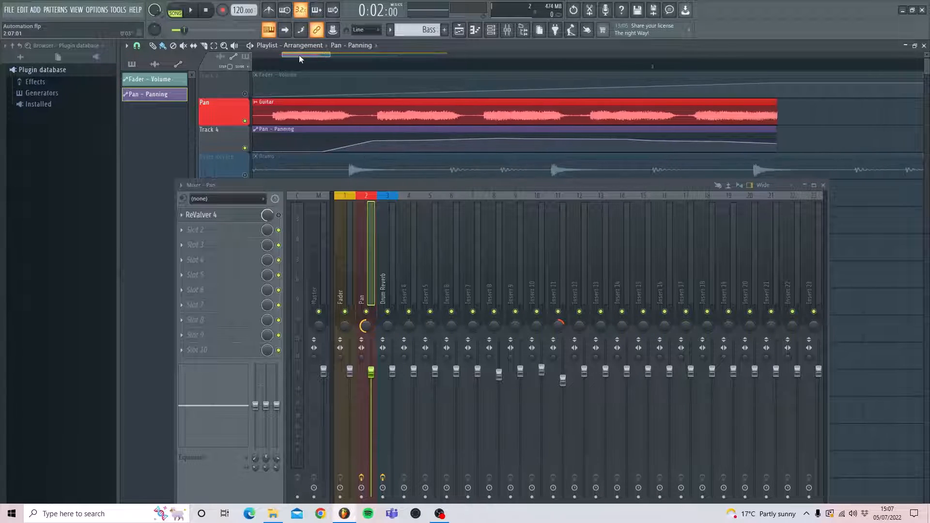
{"action": "left_click_drag", "start_coordinate": [327, 149], "coordinate": [370, 150]}
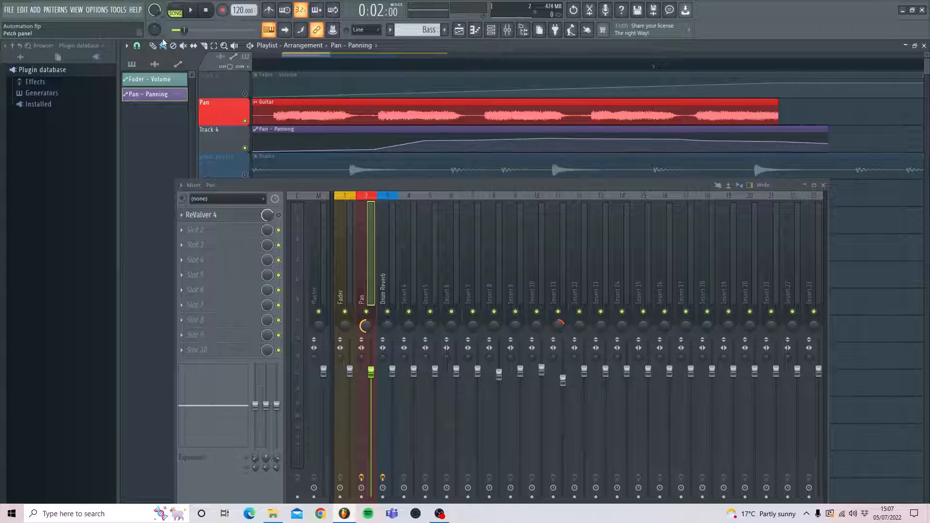
{"action": "left_click", "coordinate": [136, 46]}
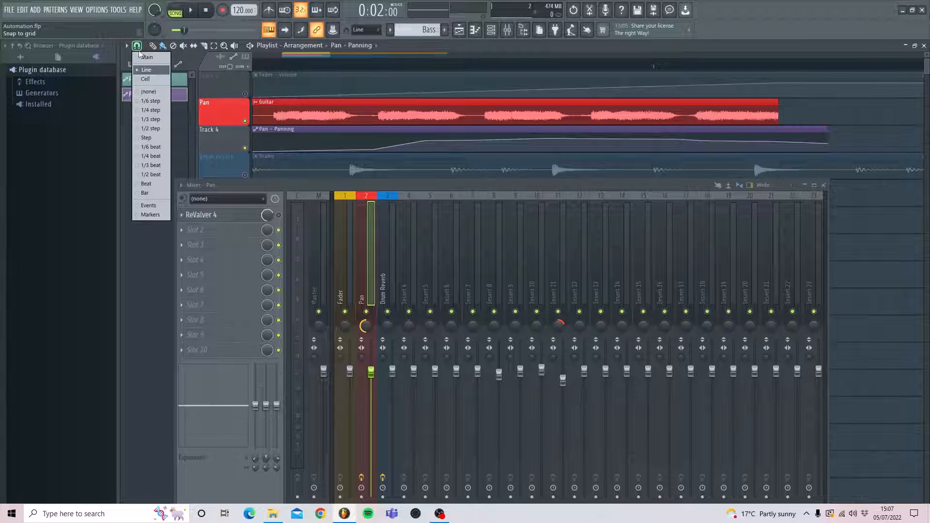
{"action": "left_click", "coordinate": [148, 92]}
{"action": "left_click_drag", "start_coordinate": [371, 153], "coordinate": [366, 154]}
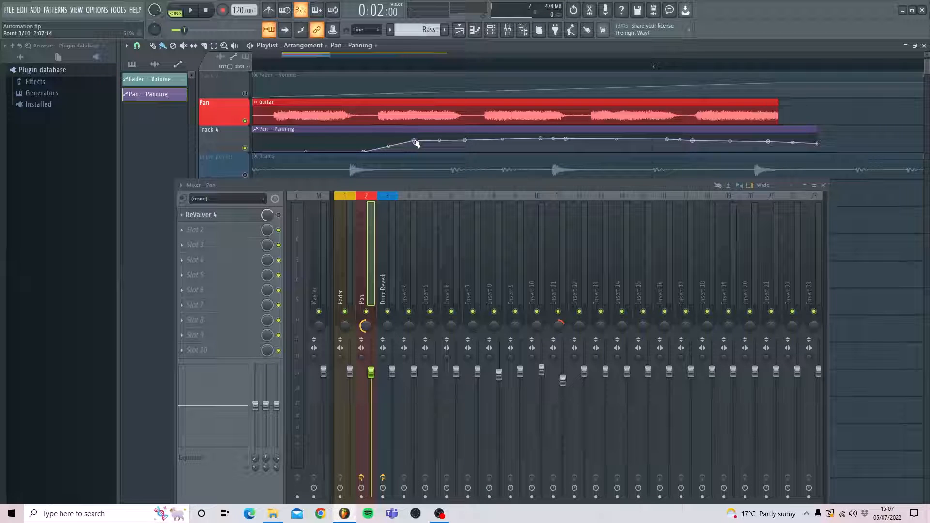
- Shape the panning curve abruptly to fully right for the second guitar phrase and fully left for the third
{"action": "left_click_drag", "start_coordinate": [415, 142], "coordinate": [361, 139]}
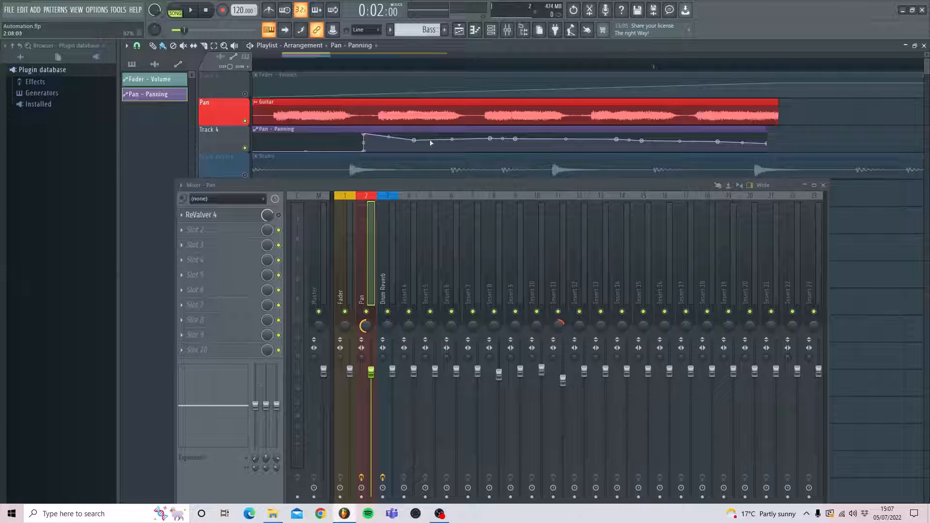
{"action": "left_click_drag", "start_coordinate": [416, 143], "coordinate": [473, 133]}
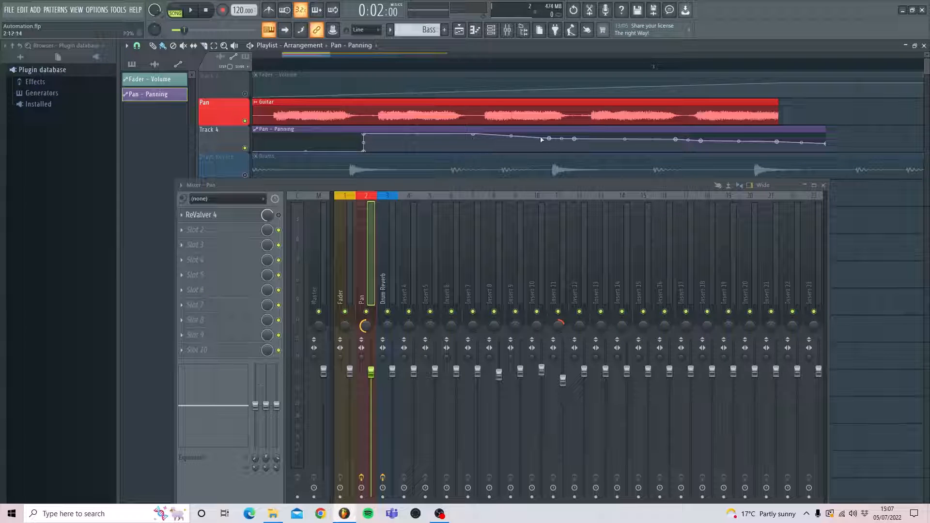
{"action": "left_click_drag", "start_coordinate": [551, 139], "coordinate": [581, 154]}
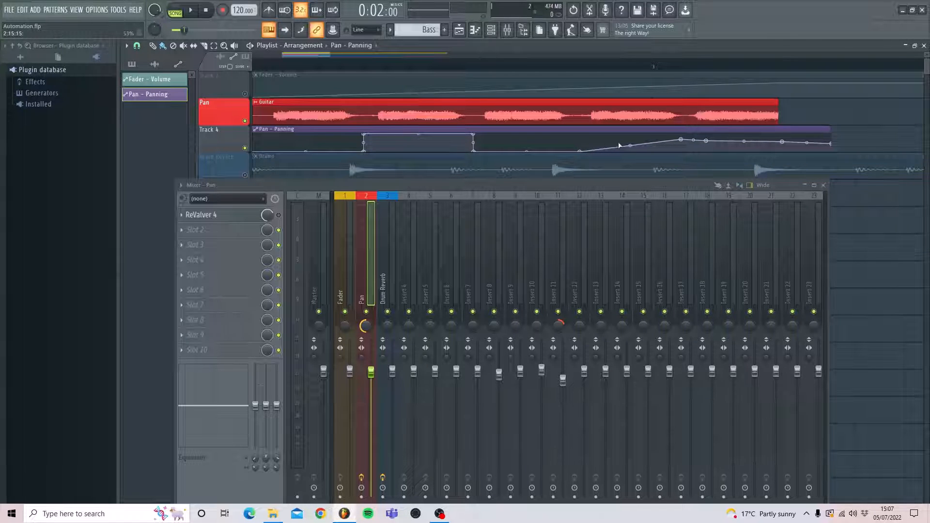
- Pan the fourth guitar phrase fully right and the fifth fully left, and extend the automation clip to the Guitar clip's end
{"action": "left_click_drag", "start_coordinate": [682, 140], "coordinate": [580, 123]}
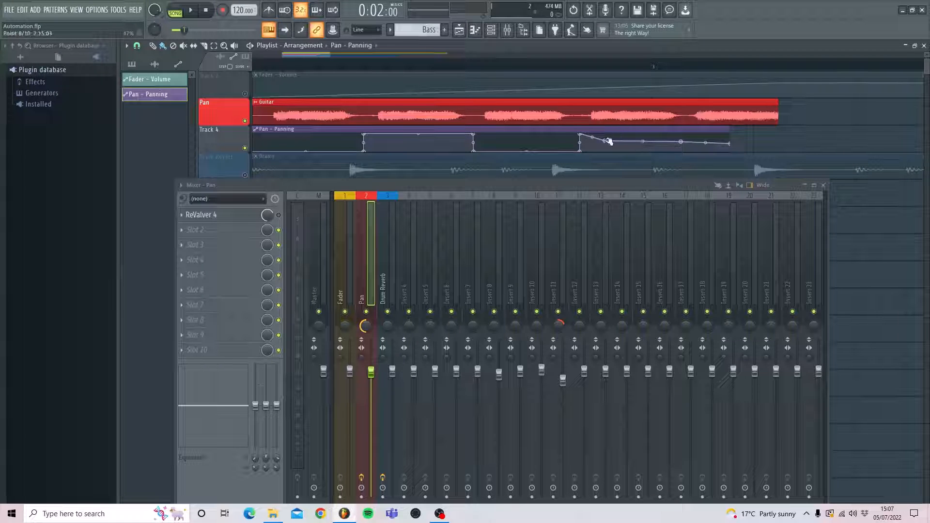
{"action": "left_click_drag", "start_coordinate": [608, 141], "coordinate": [687, 128]}
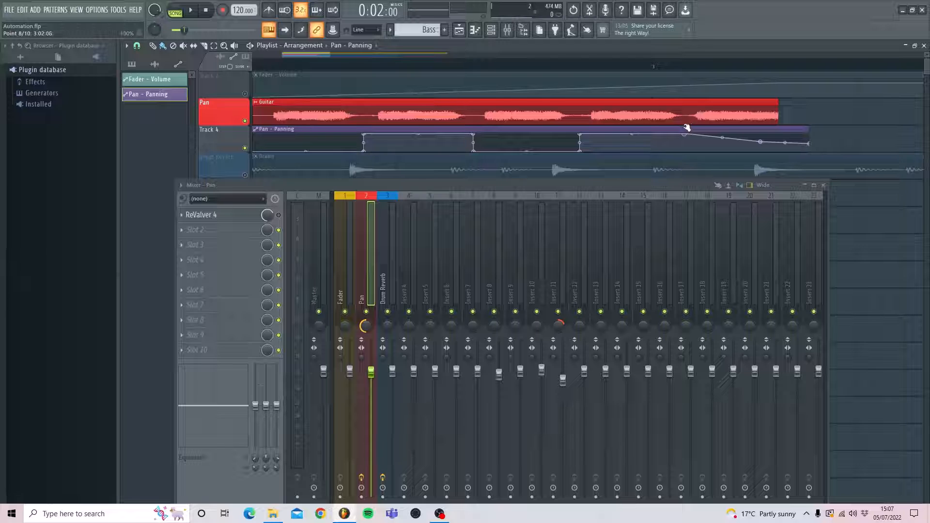
{"action": "left_click_drag", "start_coordinate": [764, 142], "coordinate": [714, 158]}
{"action": "right_click", "coordinate": [733, 144]}
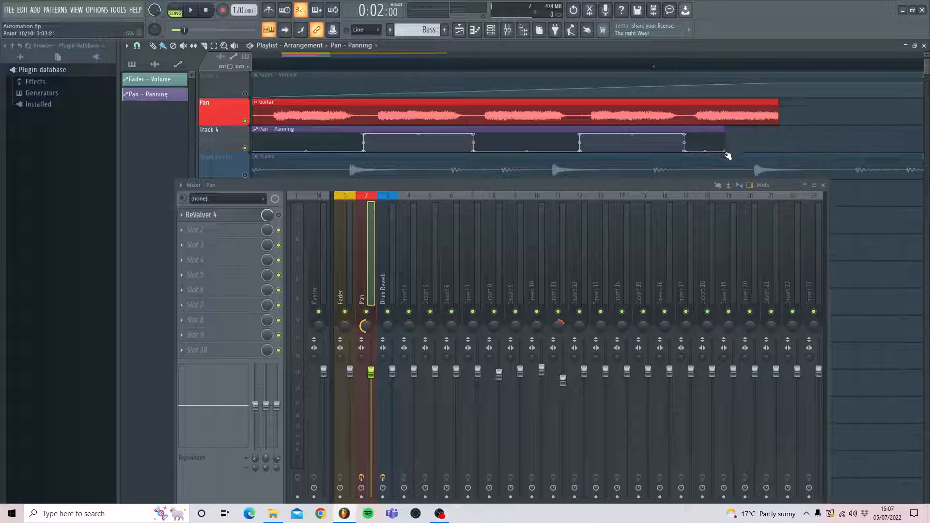
{"action": "left_click_drag", "start_coordinate": [723, 131], "coordinate": [782, 131]}
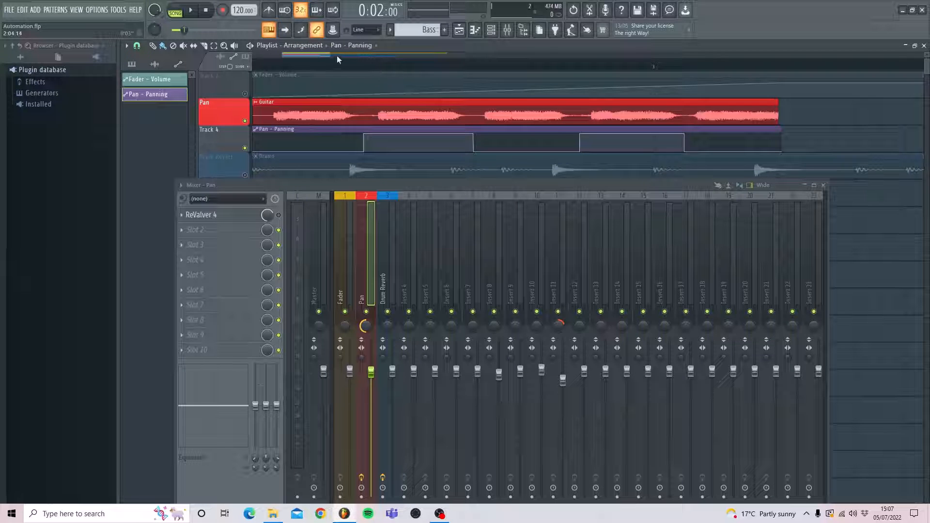
- Play the Guitar clip from bar 2 to hear the panning automation and stop playback
{"action": "left_click_drag", "start_coordinate": [392, 54], "coordinate": [368, 53]}
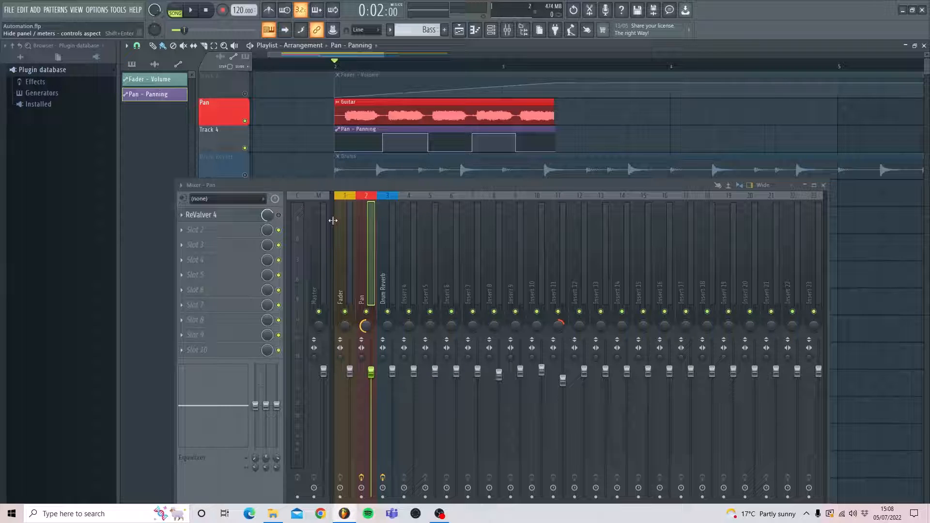
{"action": "key", "text": "space"}
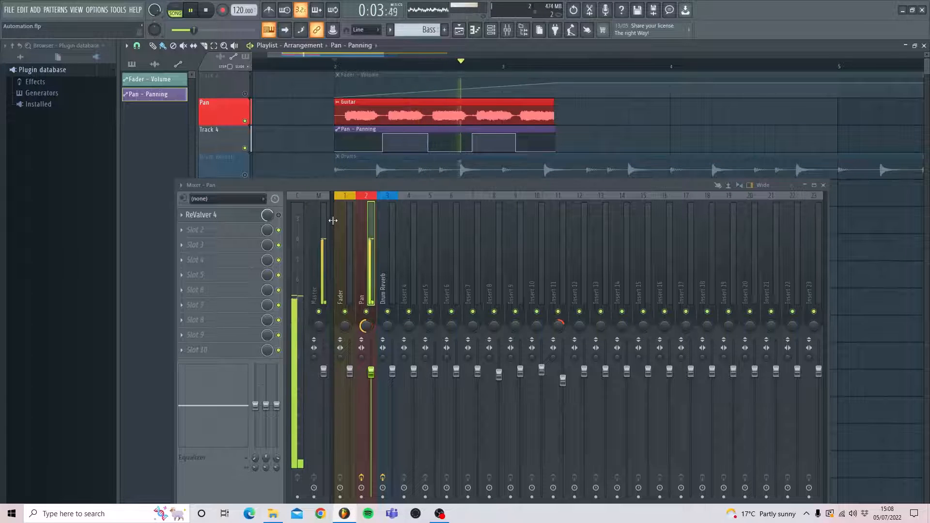
{"action": "key", "text": "space"}
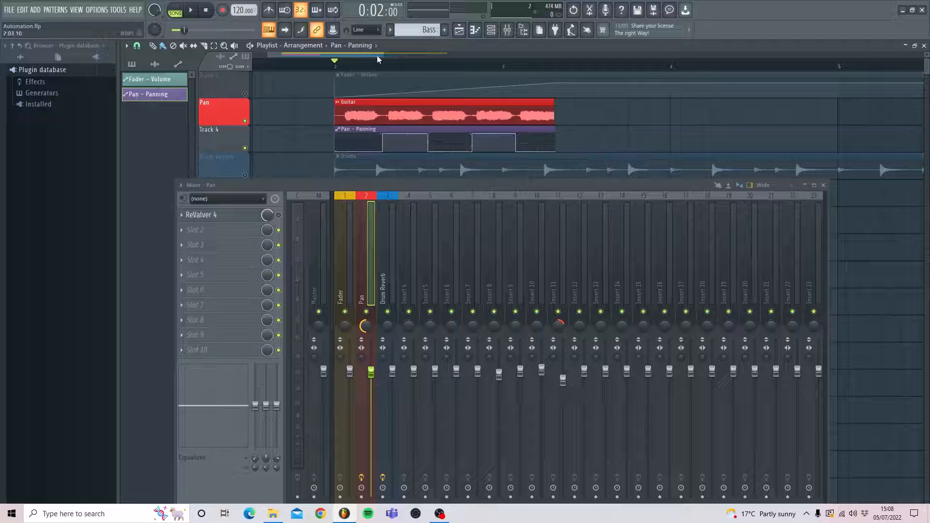
- Mute the Pan playlist track and its panning automation track, and unmute the Drum Reverb track
{"action": "left_click_drag", "start_coordinate": [383, 54], "coordinate": [465, 54]}
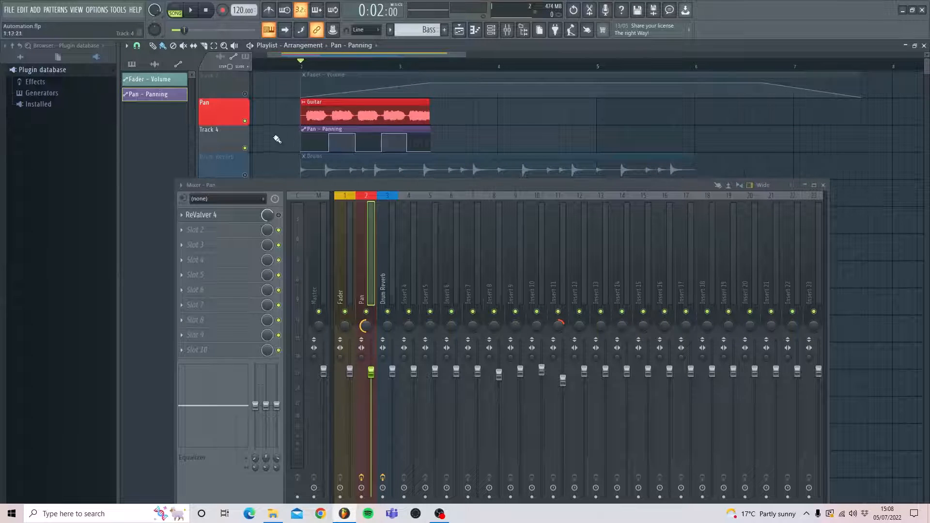
{"action": "scroll", "coordinate": [252, 143], "scroll_direction": "down", "scroll_amount": 2}
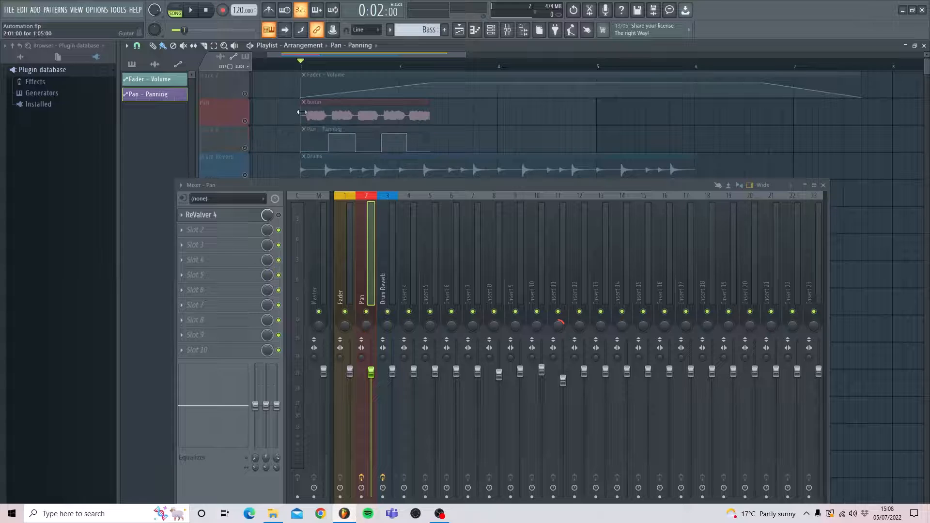
{"action": "left_click", "coordinate": [245, 121]}
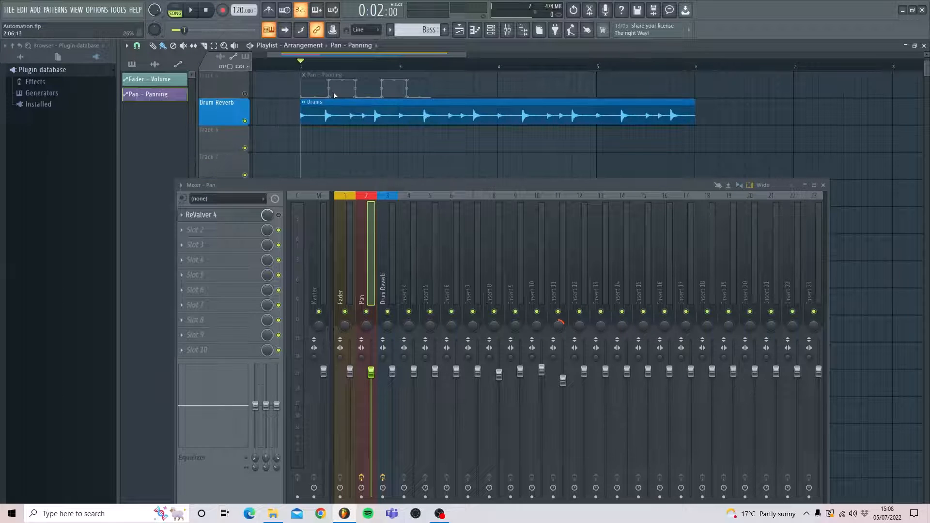
- Play the Drums clip and view the Fruity Reeverb 2 settings on the Drum Reverb mixer track
{"action": "key", "text": "space"}
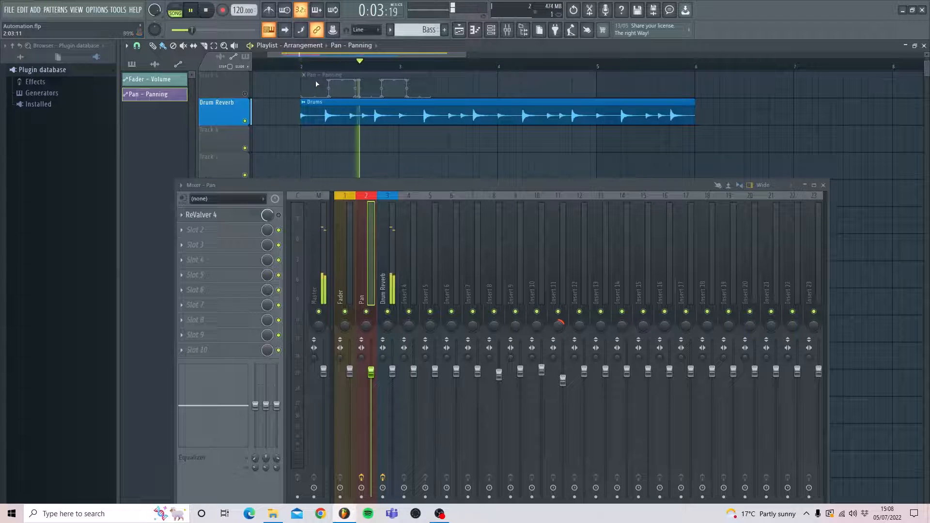
{"action": "key", "text": "space"}
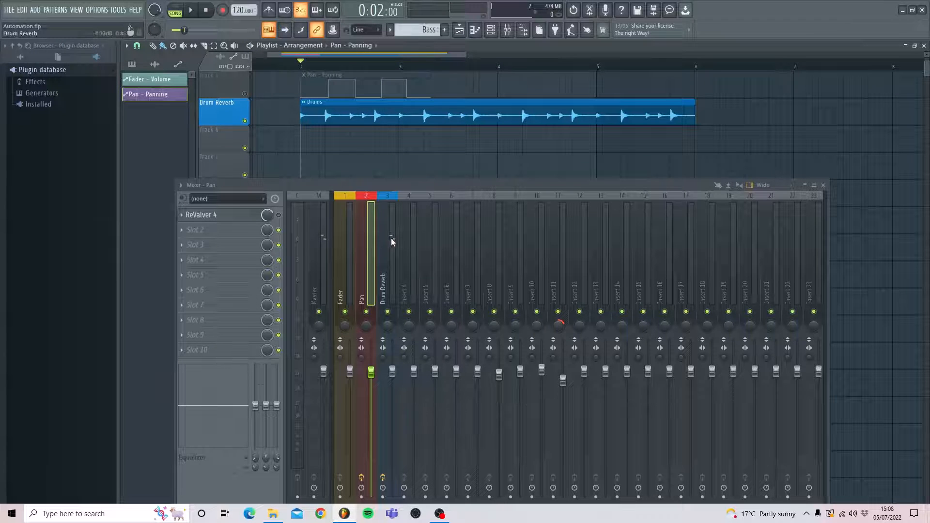
{"action": "left_click", "coordinate": [391, 237]}
{"action": "left_click", "coordinate": [216, 216]}
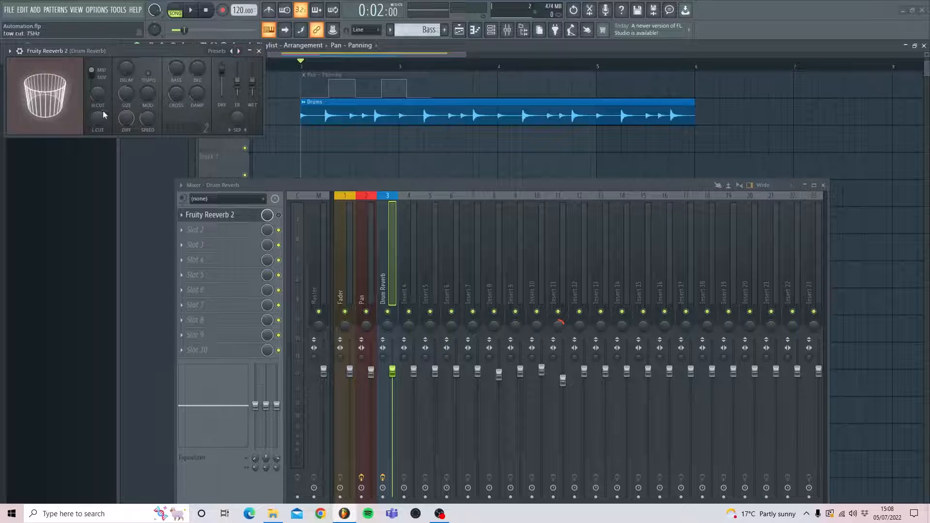
{"action": "left_click", "coordinate": [259, 52]}
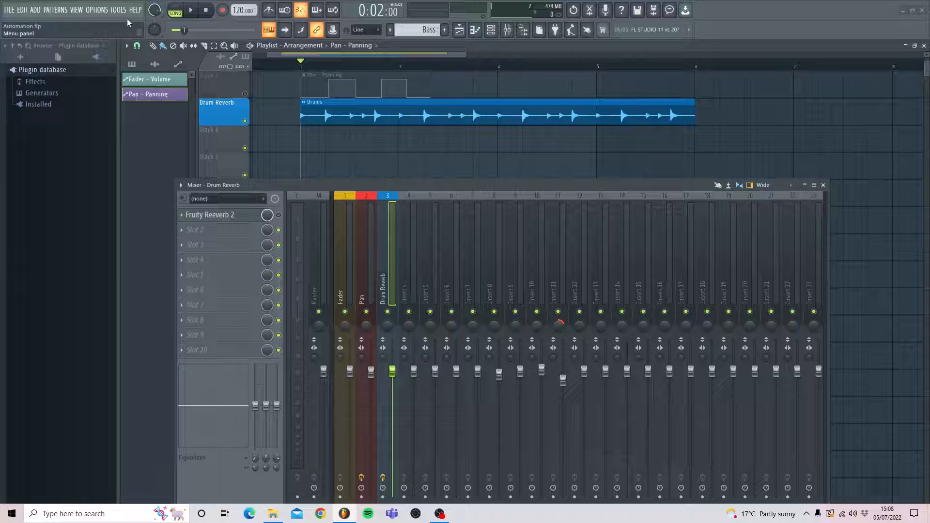
- Set the playlist snap to Line and create an automation clip for the Fruity Reeverb 2 slot's on/off switch
{"action": "left_click", "coordinate": [137, 45]}
{"action": "left_click", "coordinate": [142, 70]}
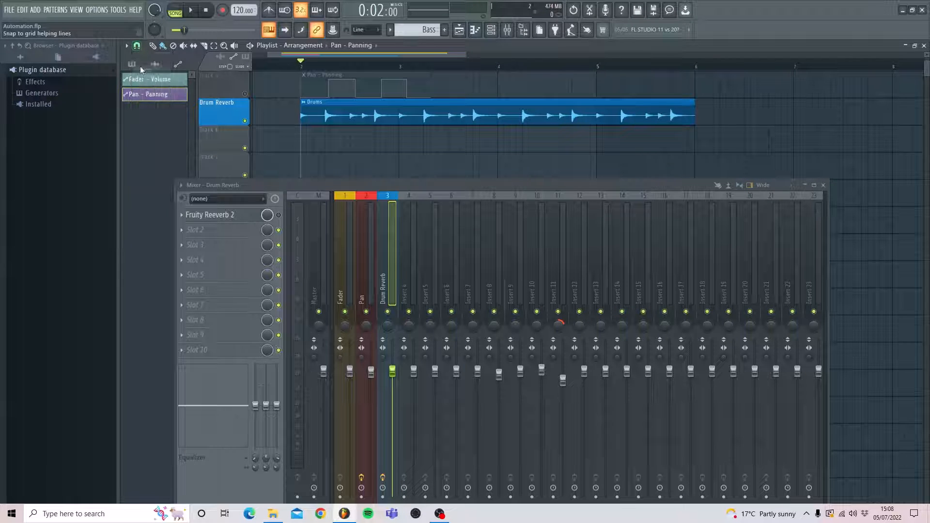
{"action": "right_click", "coordinate": [279, 216]}
{"action": "left_click", "coordinate": [299, 297]}
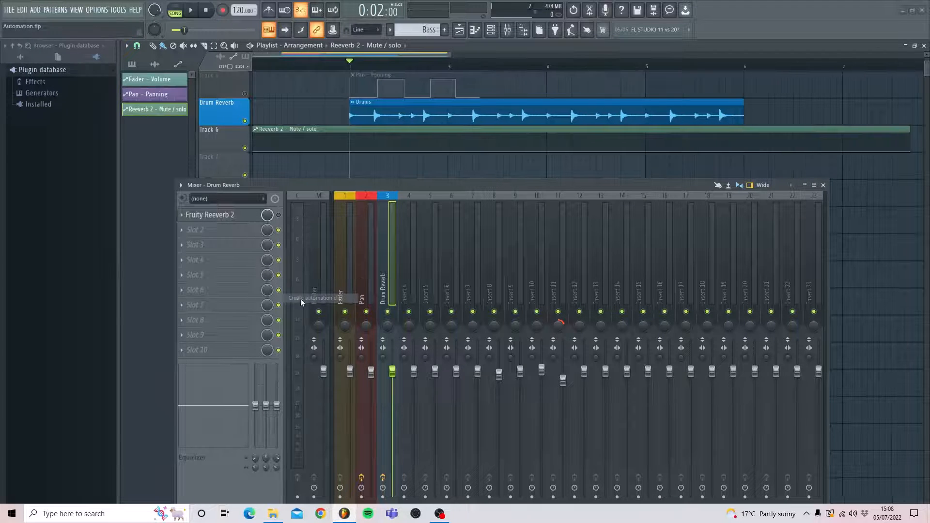
- Align the Reeverb 2 - Mute / solo clip with the Drums clip, starting at bar 2 and ending at bar 6
{"action": "left_click_drag", "start_coordinate": [358, 131], "coordinate": [366, 132]}
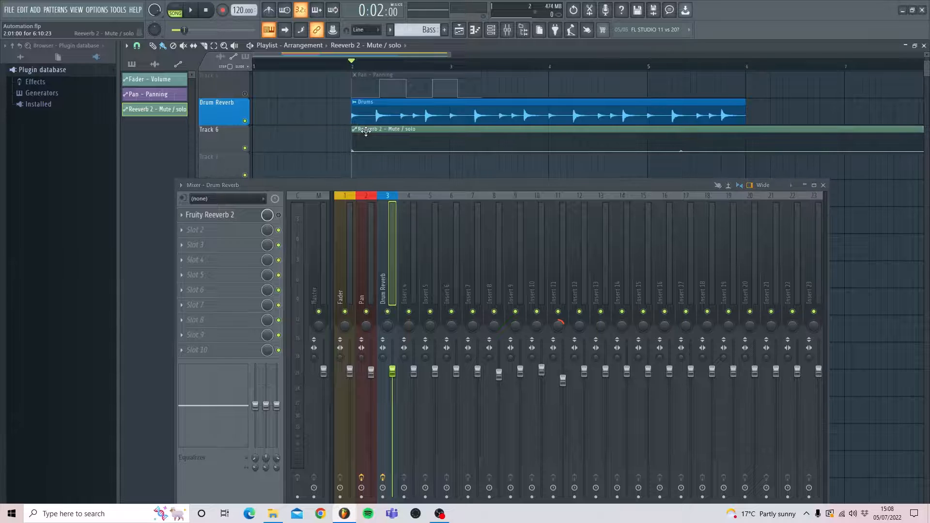
{"action": "left_click_drag", "start_coordinate": [375, 54], "coordinate": [438, 53]}
{"action": "left_click_drag", "start_coordinate": [761, 152], "coordinate": [490, 154]}
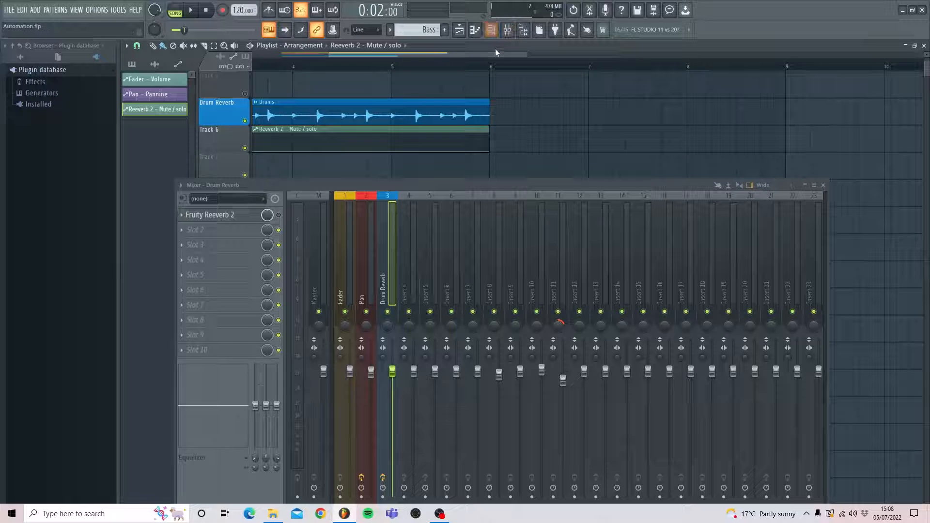
- Shape the Reeverb 2 - Mute / solo automation as a step, at minimum from bar 2 to bar 4 and maximum from bar 4 to bar 6
{"action": "left_click_drag", "start_coordinate": [488, 54], "coordinate": [436, 55]}
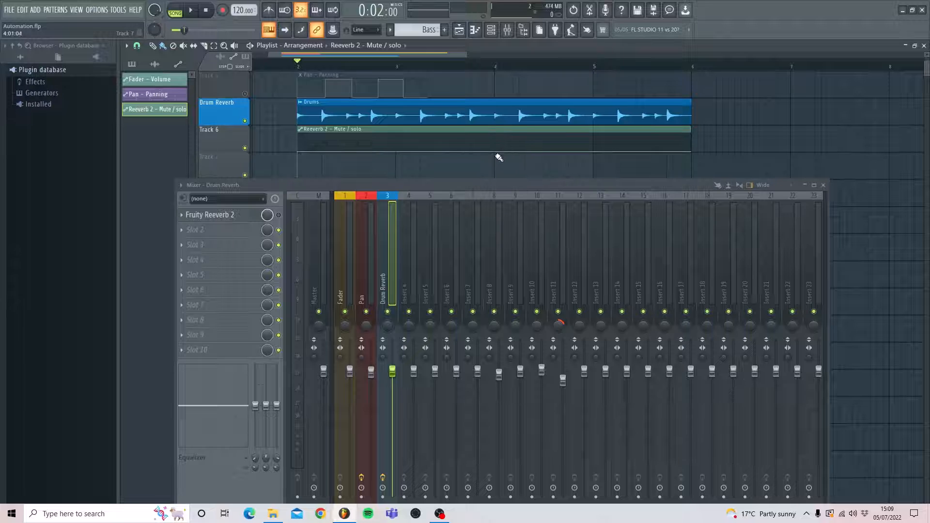
{"action": "right_click", "coordinate": [489, 151]}
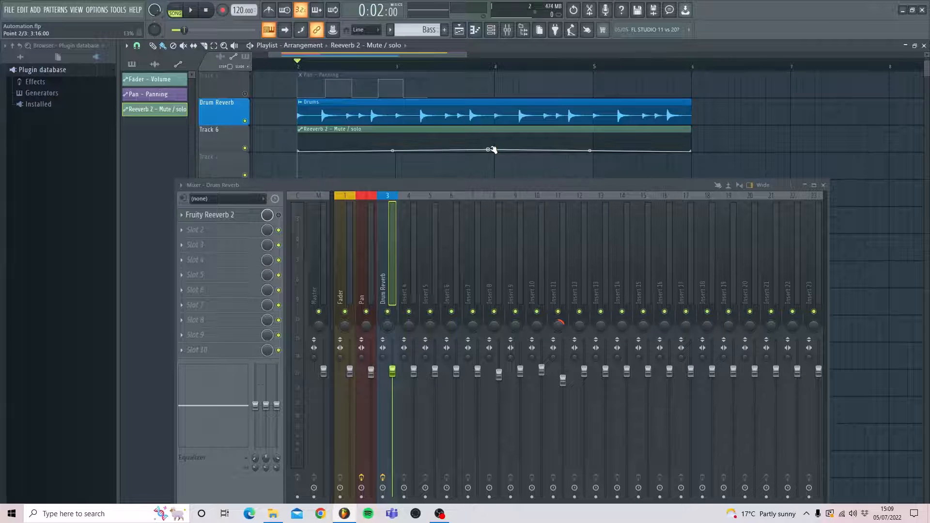
{"action": "mouse_move", "coordinate": [491, 150]}
{"action": "left_mouse_down"}
{"action": "mouse_move", "coordinate": [513, 129]}
{"action": "mouse_move", "coordinate": [494, 135]}
{"action": "left_mouse_up"}
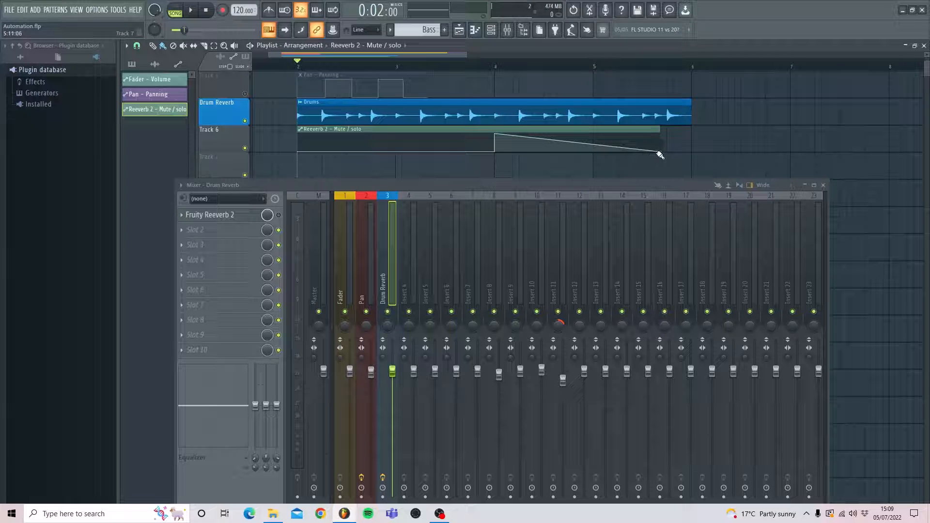
{"action": "left_click_drag", "start_coordinate": [659, 152], "coordinate": [698, 134]}
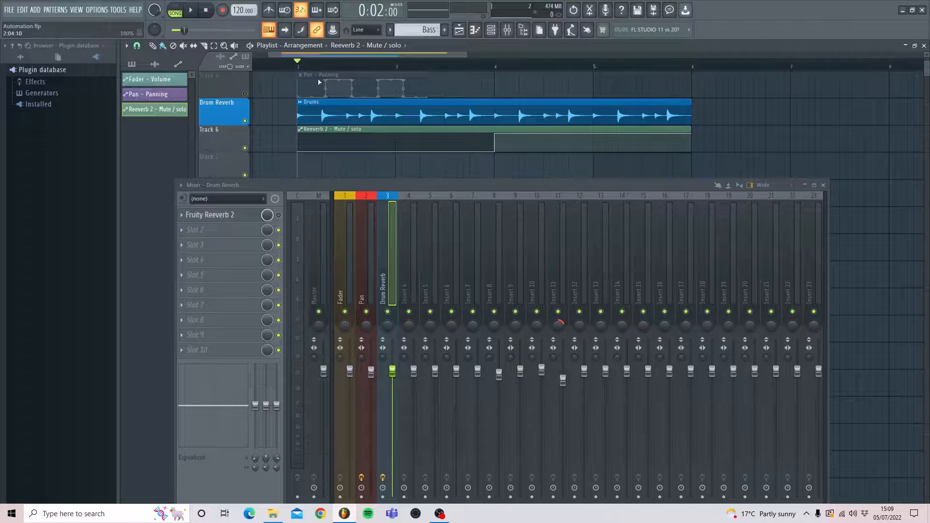
- Play the Drums clip from bar 2 past bar 5 to check the reverb on/off automation, and stop playback
{"action": "key", "text": "space"}
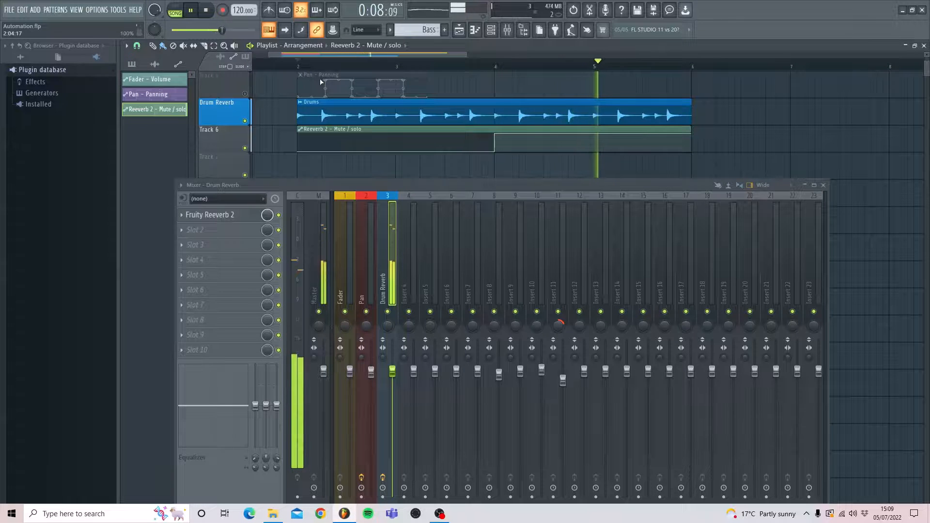
{"action": "key", "text": "space"}
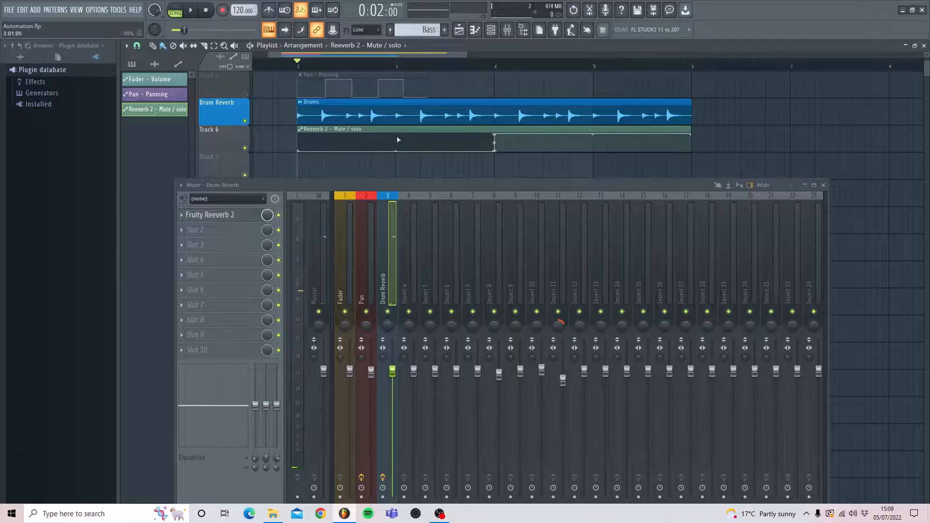
{"action": "scroll", "coordinate": [339, 111], "scroll_direction": "up", "scroll_amount": 3}
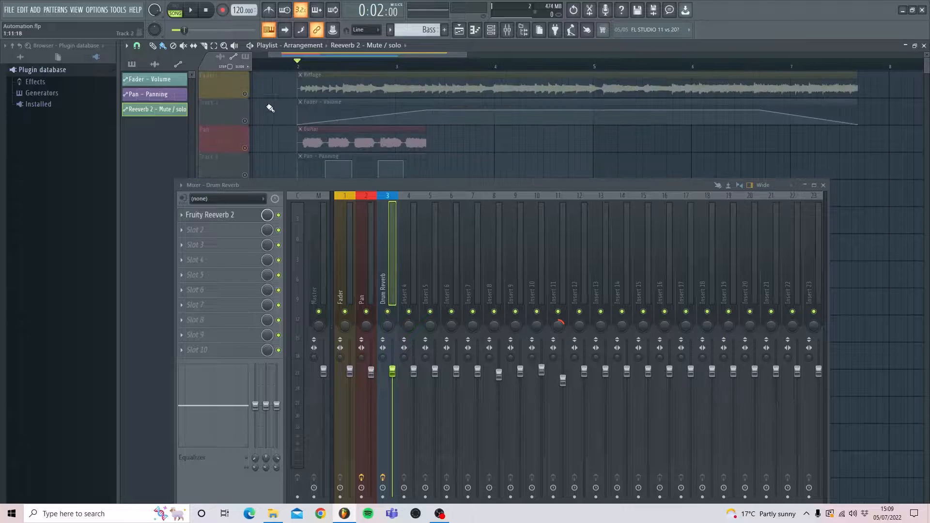
{"action": "scroll", "coordinate": [272, 109], "scroll_direction": "down", "scroll_amount": 3}
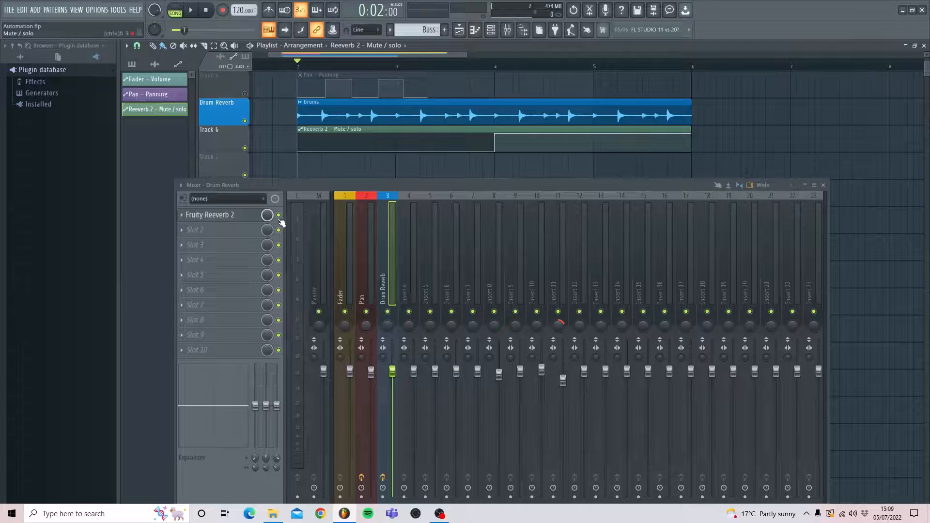
{"action": "scroll", "coordinate": [615, 138], "scroll_direction": "up", "scroll_amount": 3}
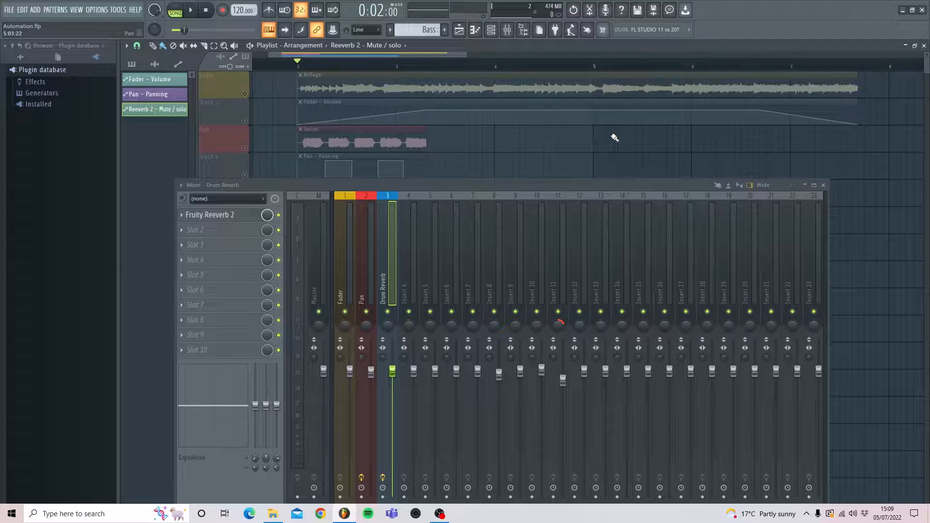